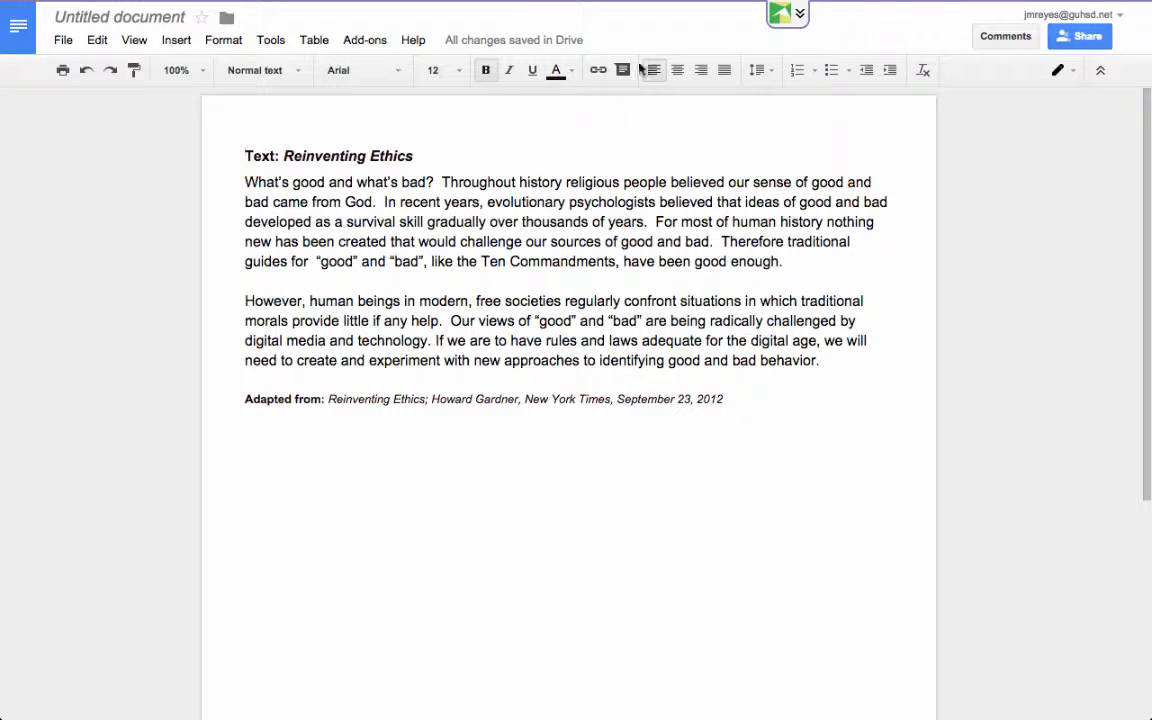
Highlight the words "digital media" in the second paragraph in yellow.
left_click(571, 72)
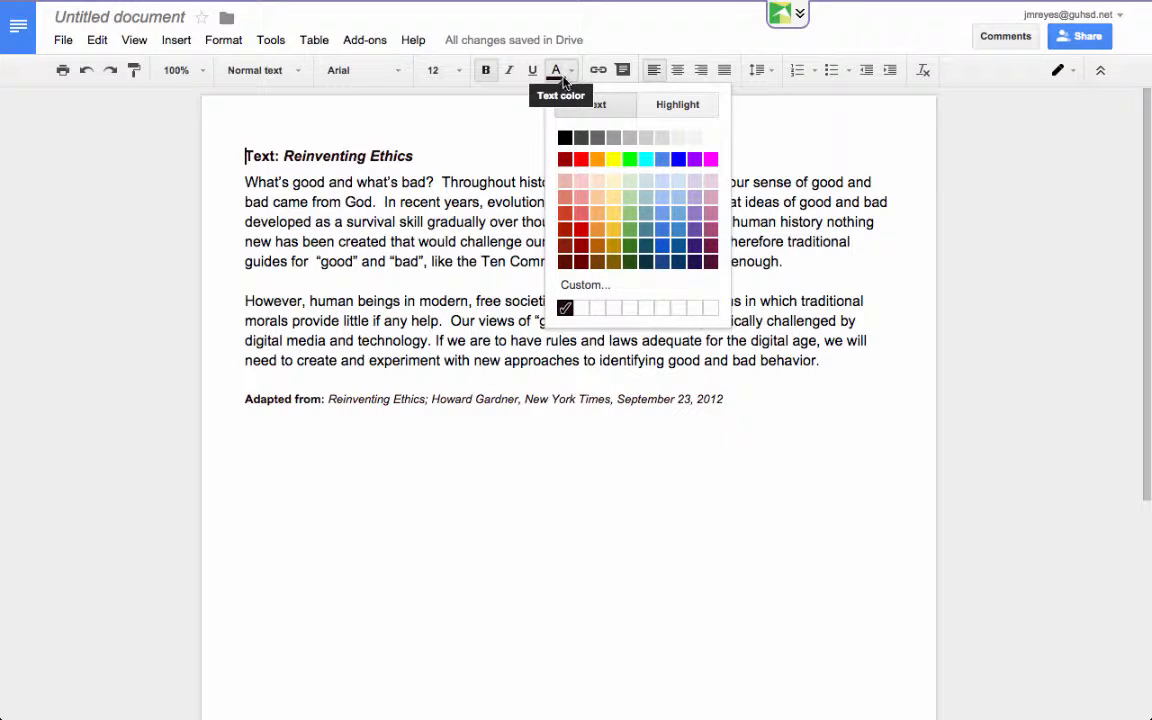
left_click(674, 106)
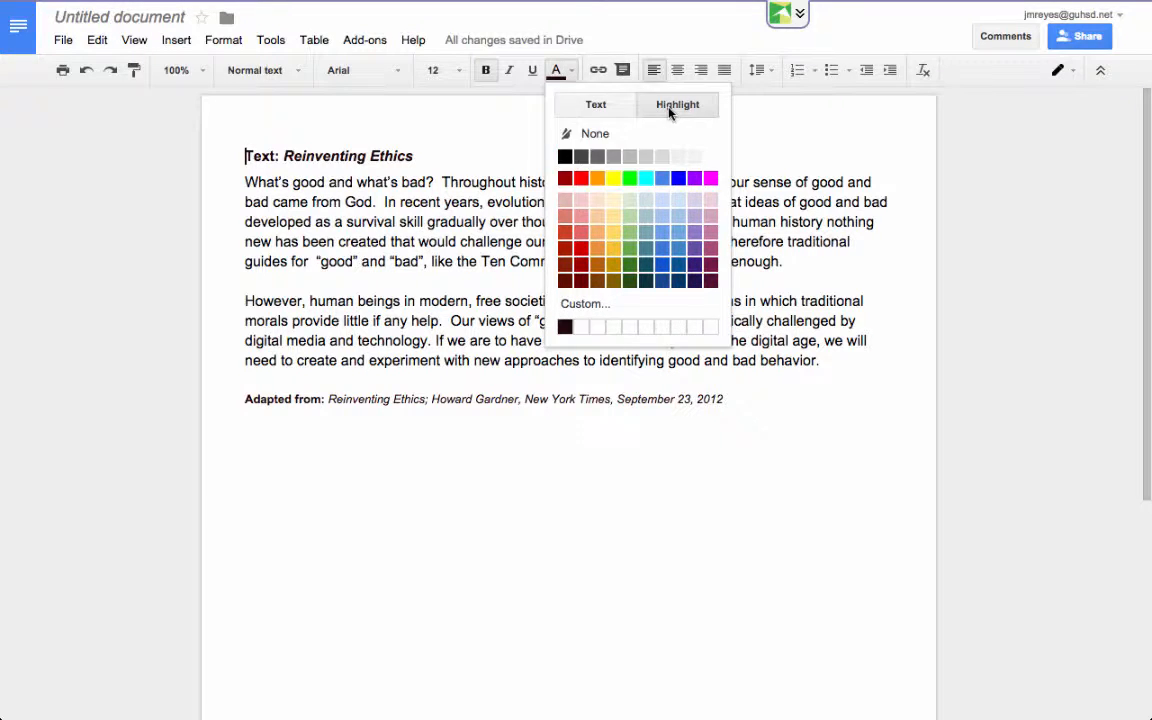
left_click(616, 182)
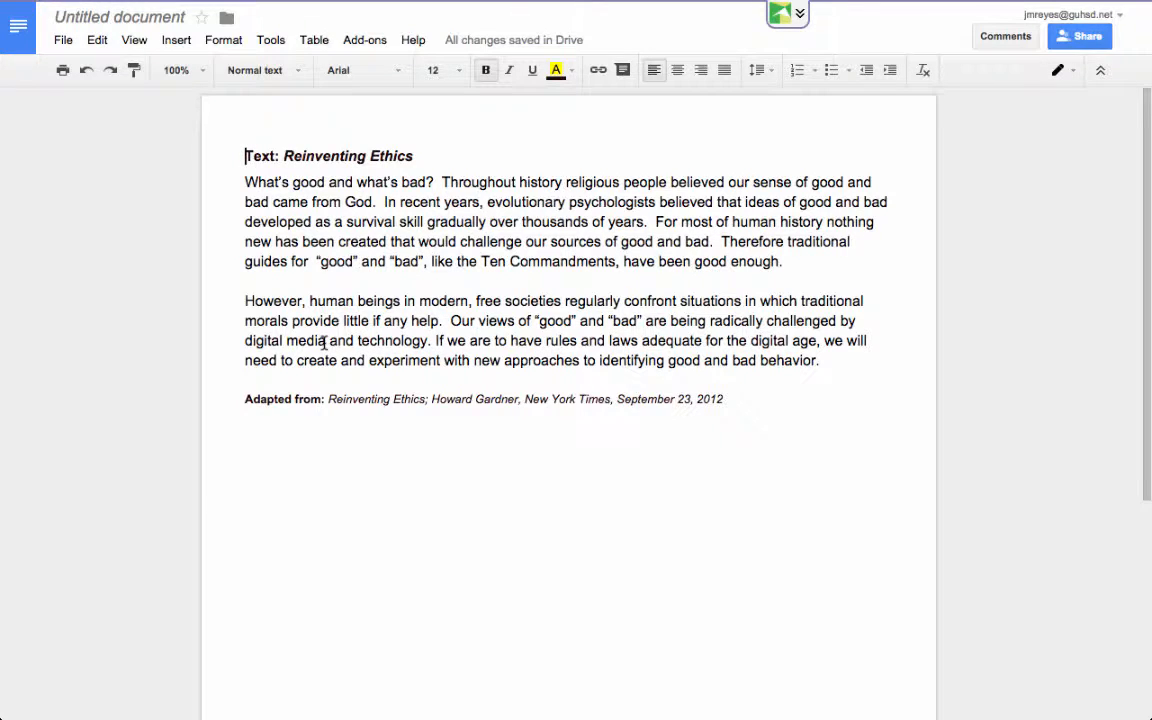
left_click_drag(325, 341, 241, 339)
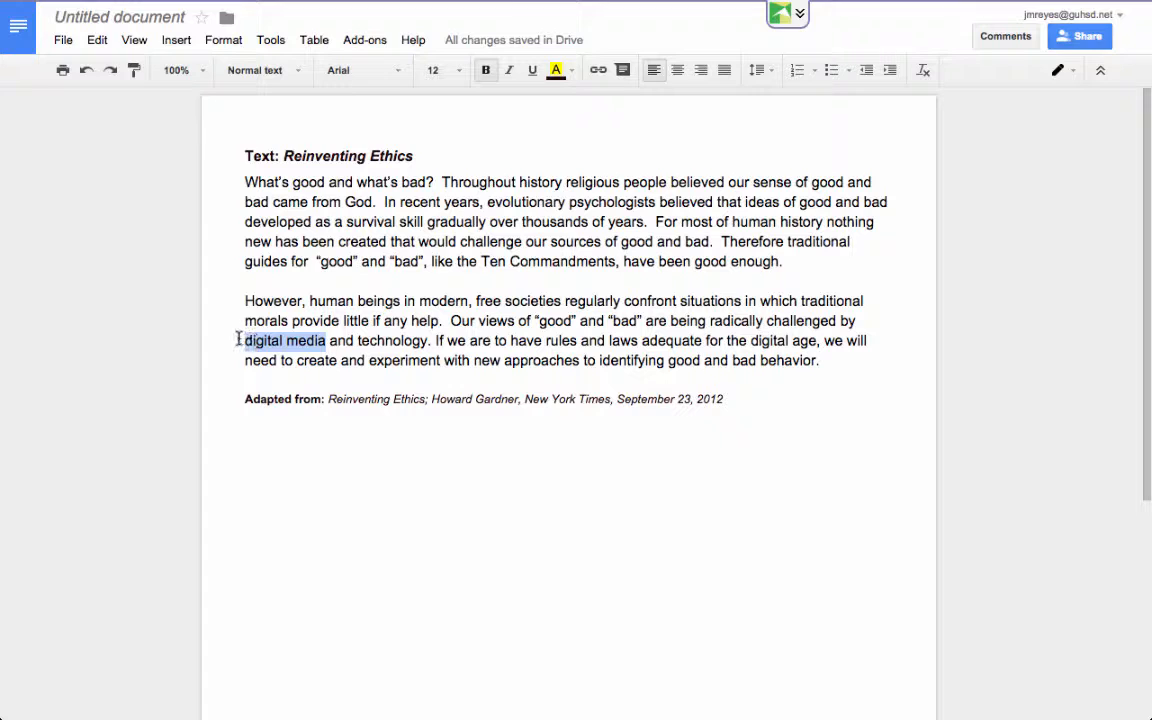
left_click(573, 75)
left_click(609, 175)
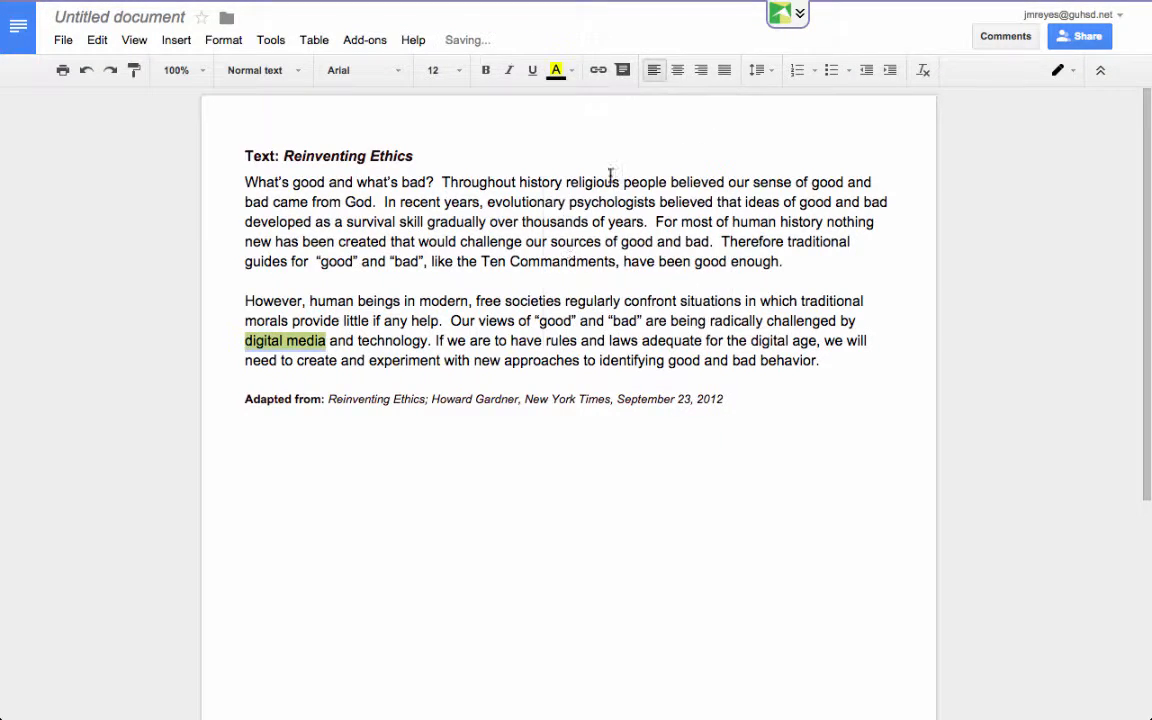
left_click(488, 342)
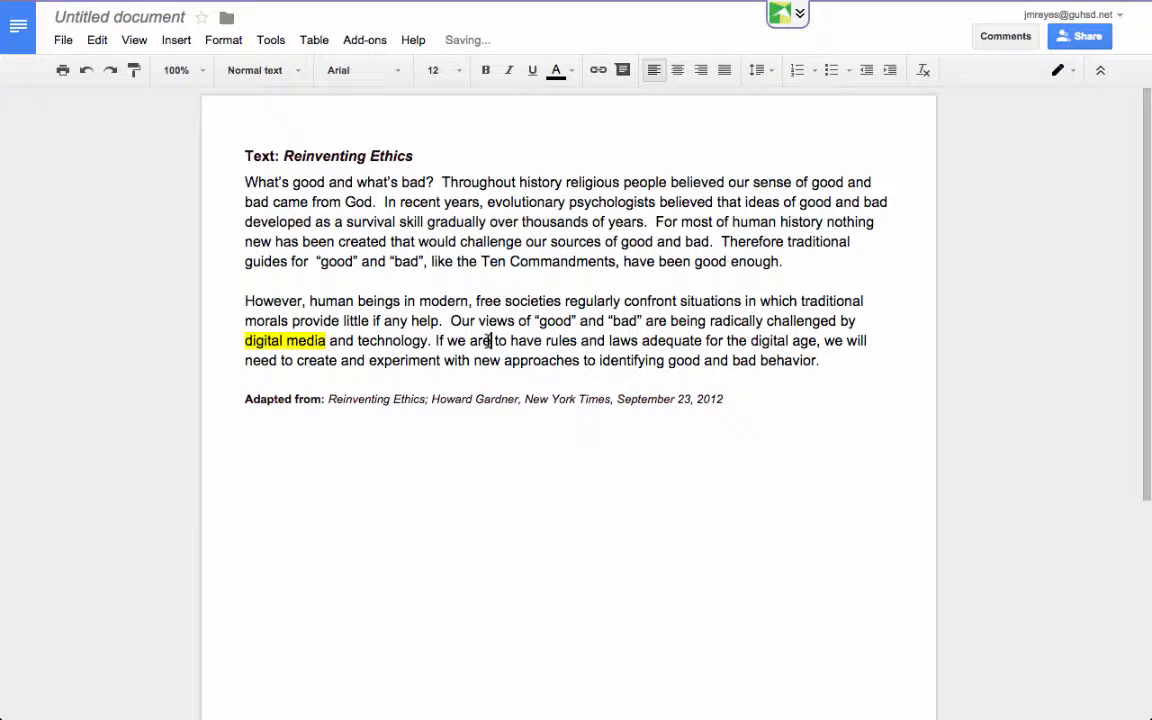
Highlight "Our views of 'good' and 'bad' are being radically challenged" in the second paragraph in bright green.
left_click(572, 75)
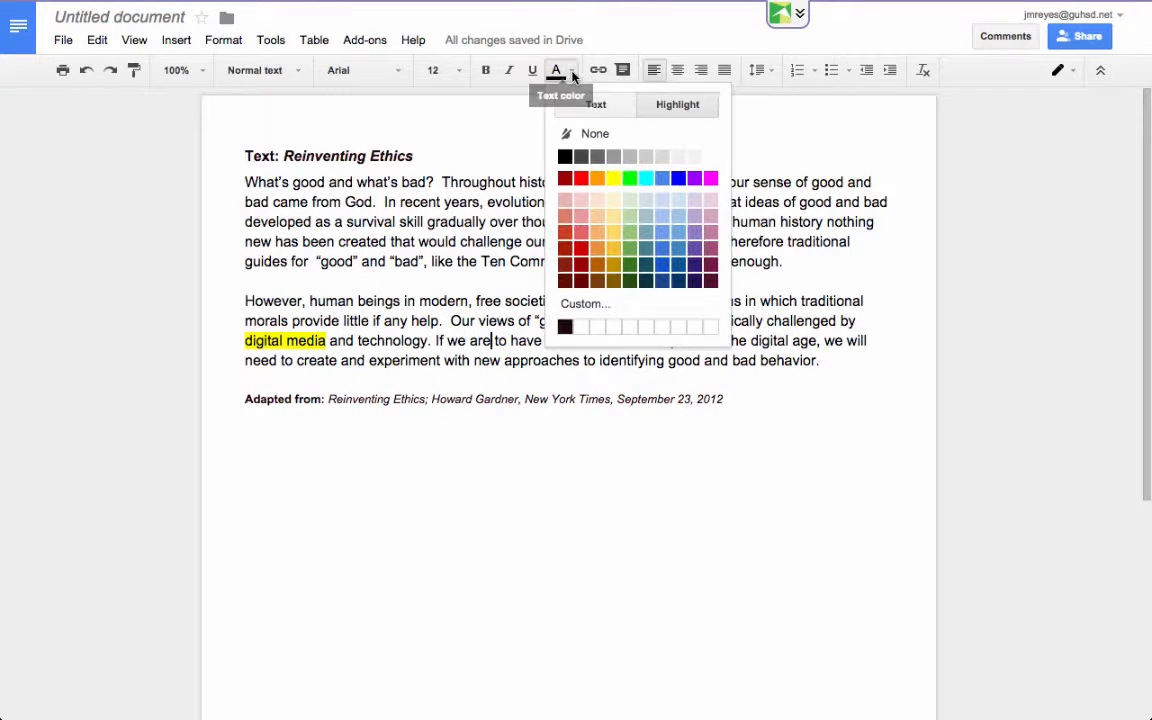
left_click(629, 179)
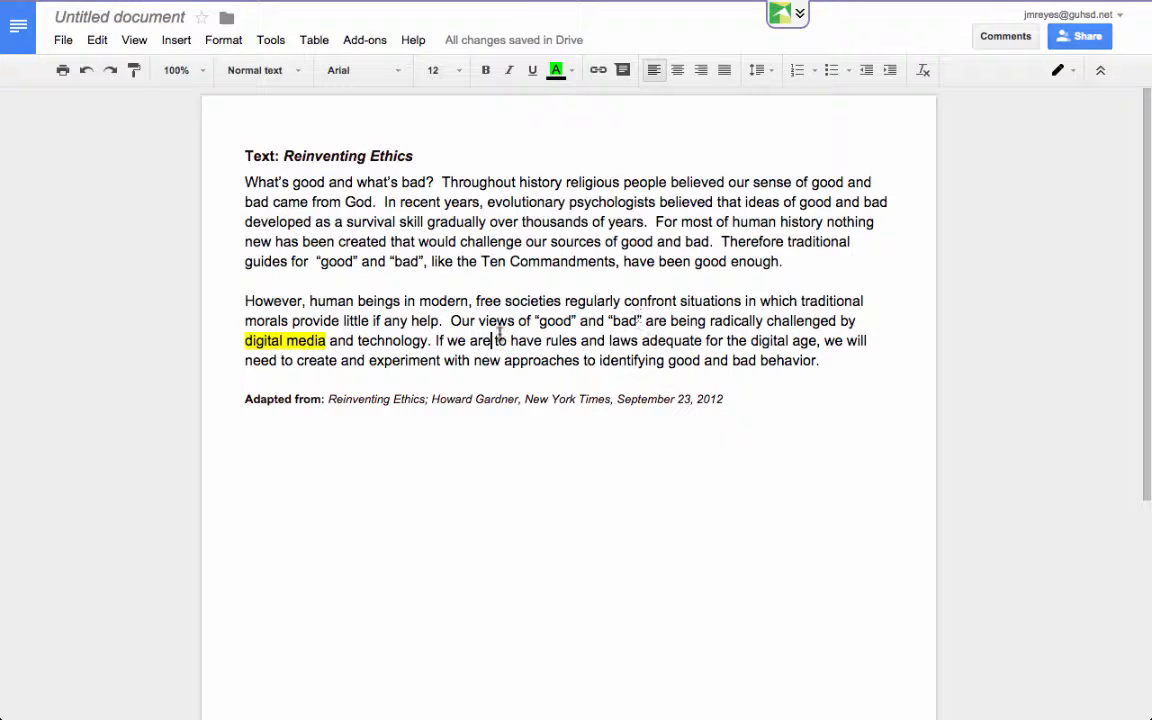
left_click_drag(451, 321, 836, 321)
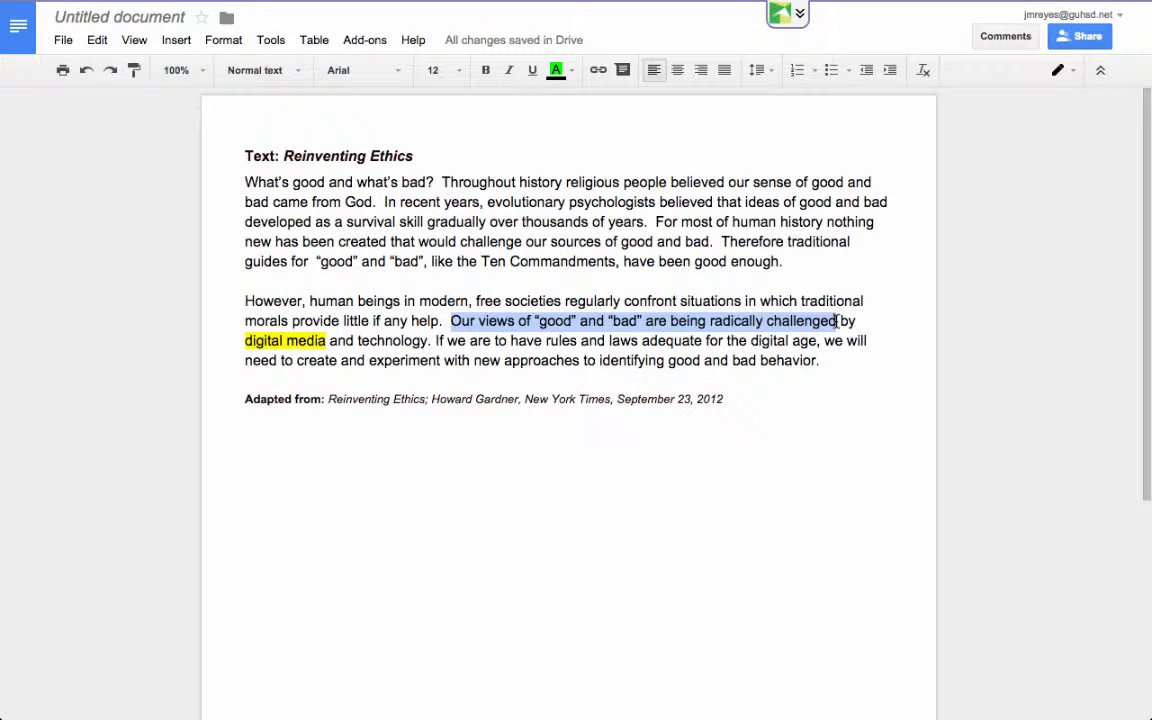
left_click(570, 72)
left_click(629, 178)
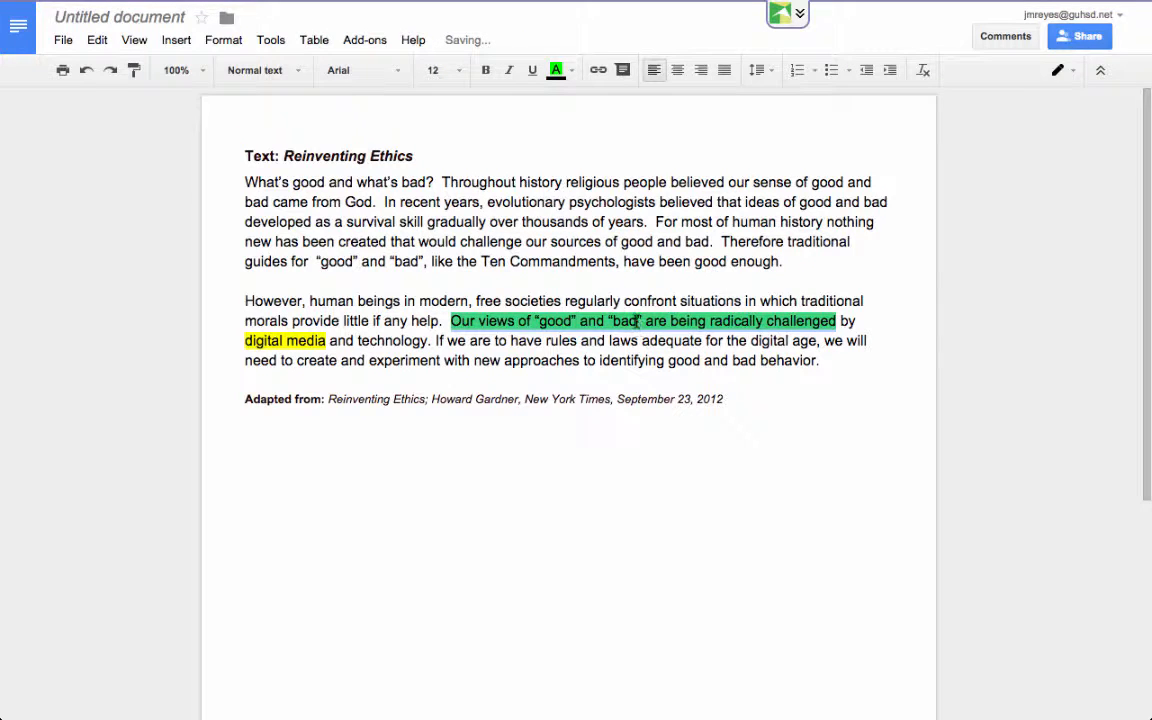
left_click(624, 280)
left_click(623, 390)
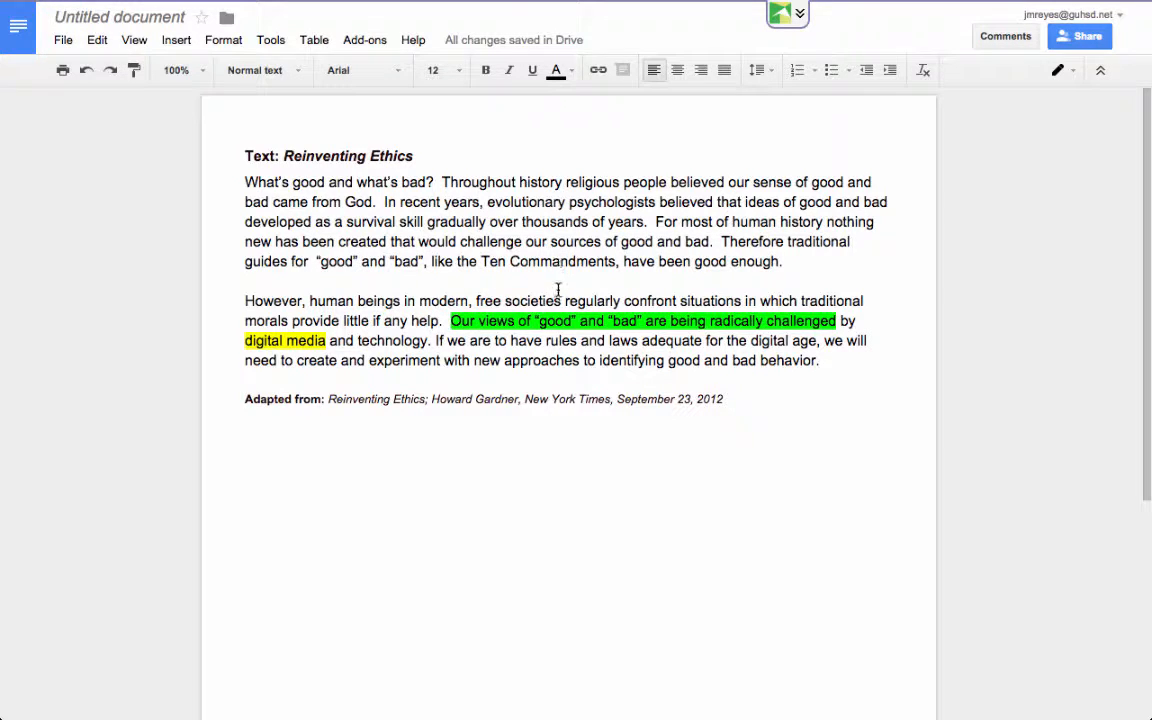
Show the highlighting tools of the Texthelp Study Skills add-on.
left_click(365, 41)
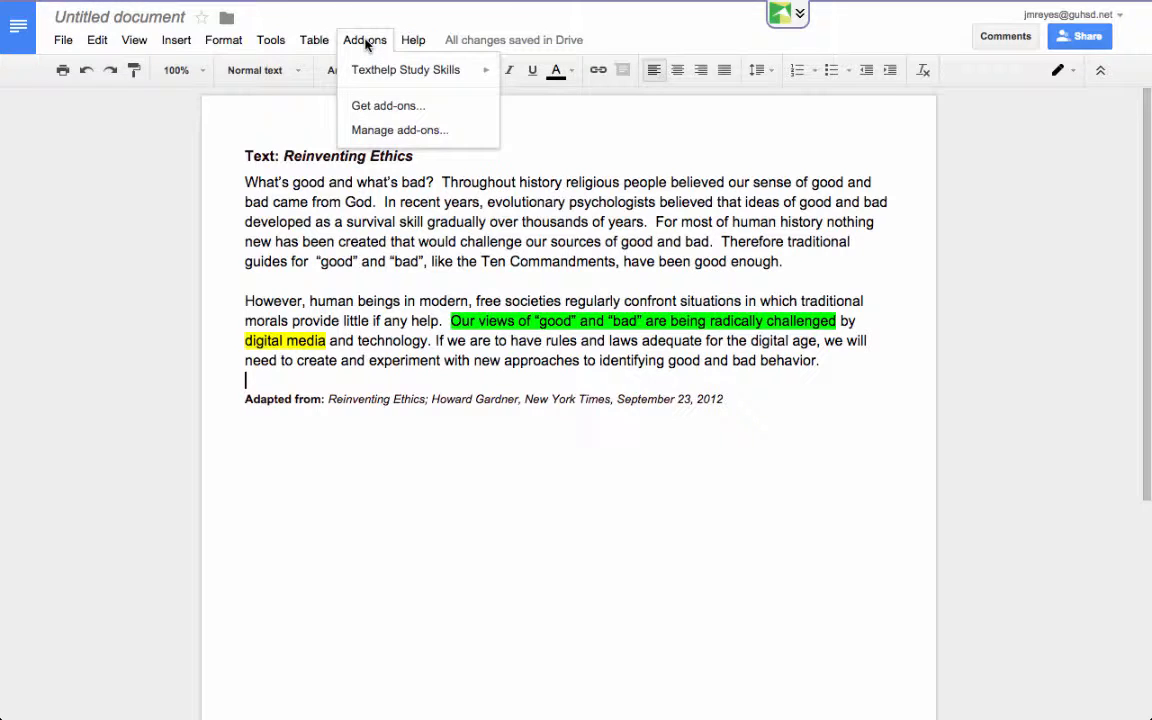
mouse_move(374, 80)
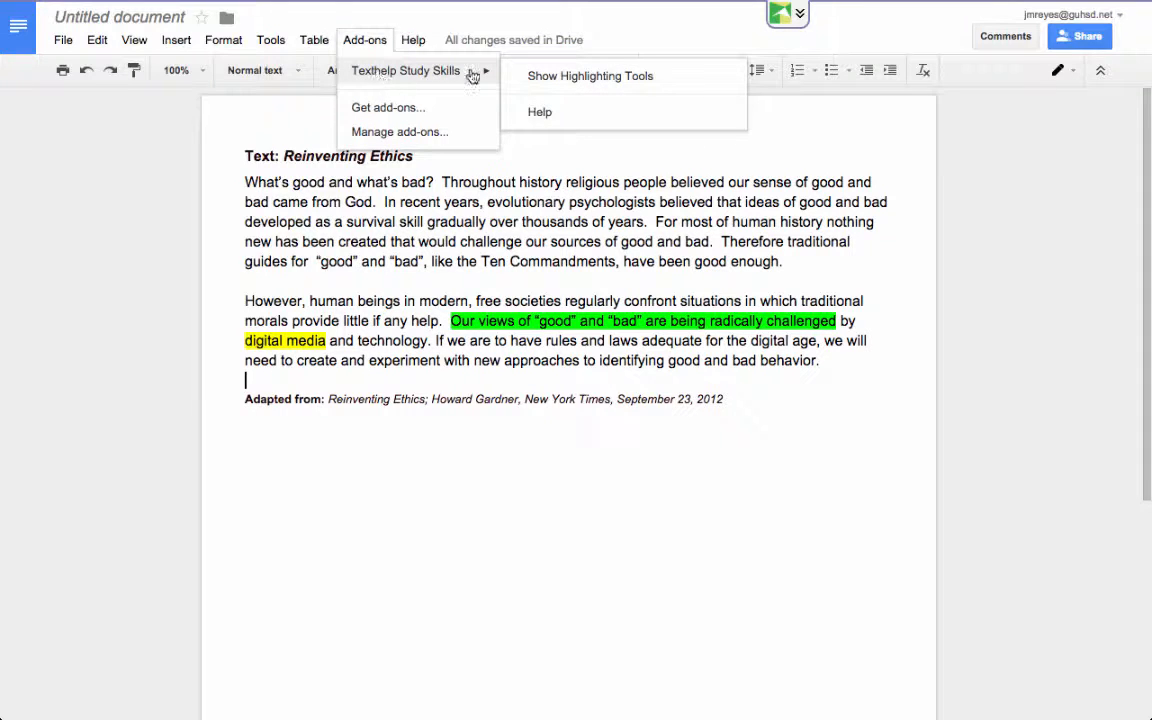
left_click(549, 78)
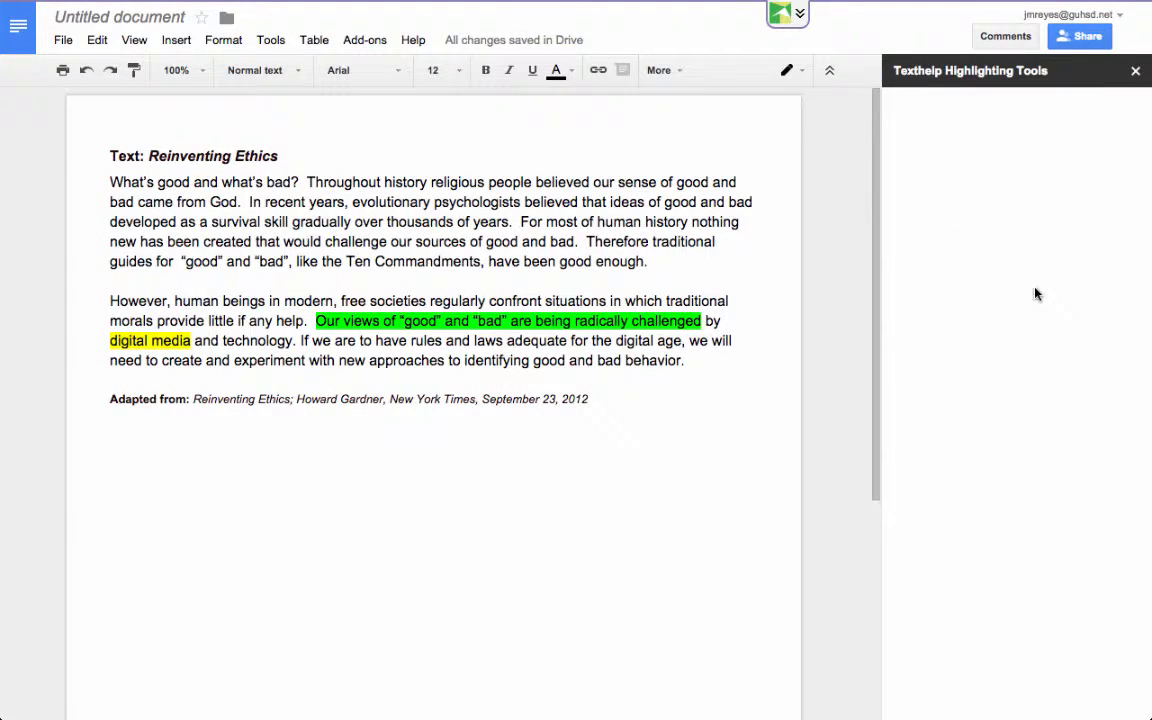
Search the add-ons store for "texthelp" and close the store again.
left_click(362, 42)
left_click(340, 106)
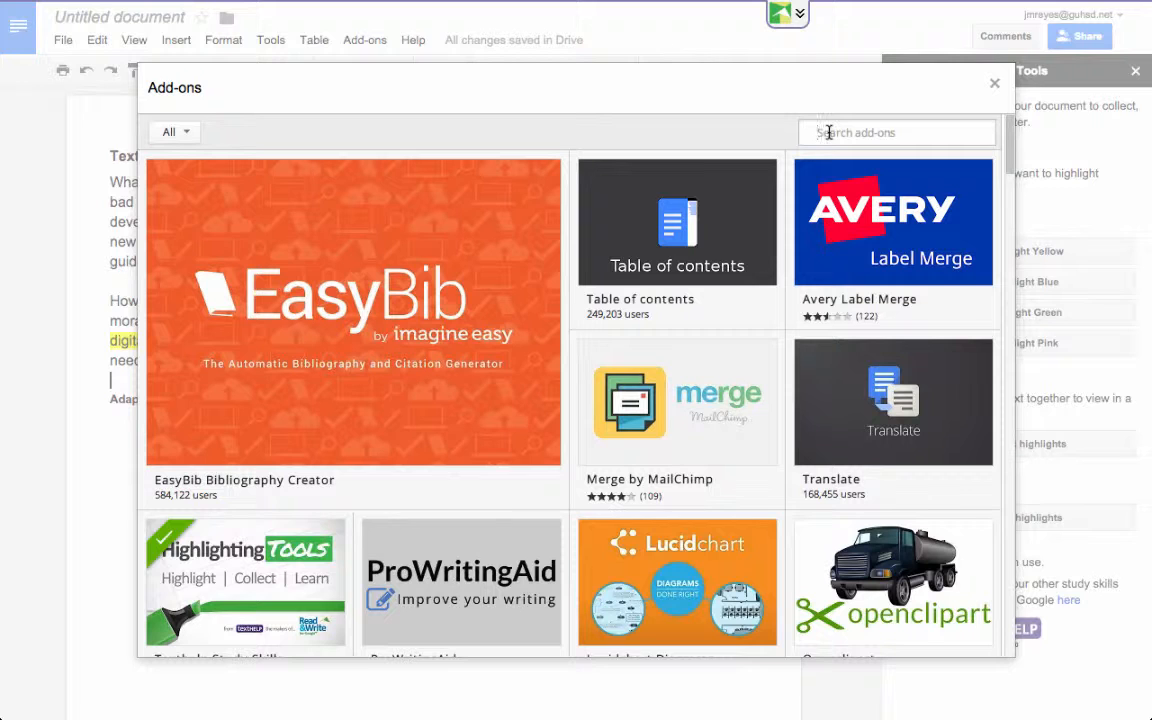
left_click(829, 133)
type("texthelp")
key("Return")
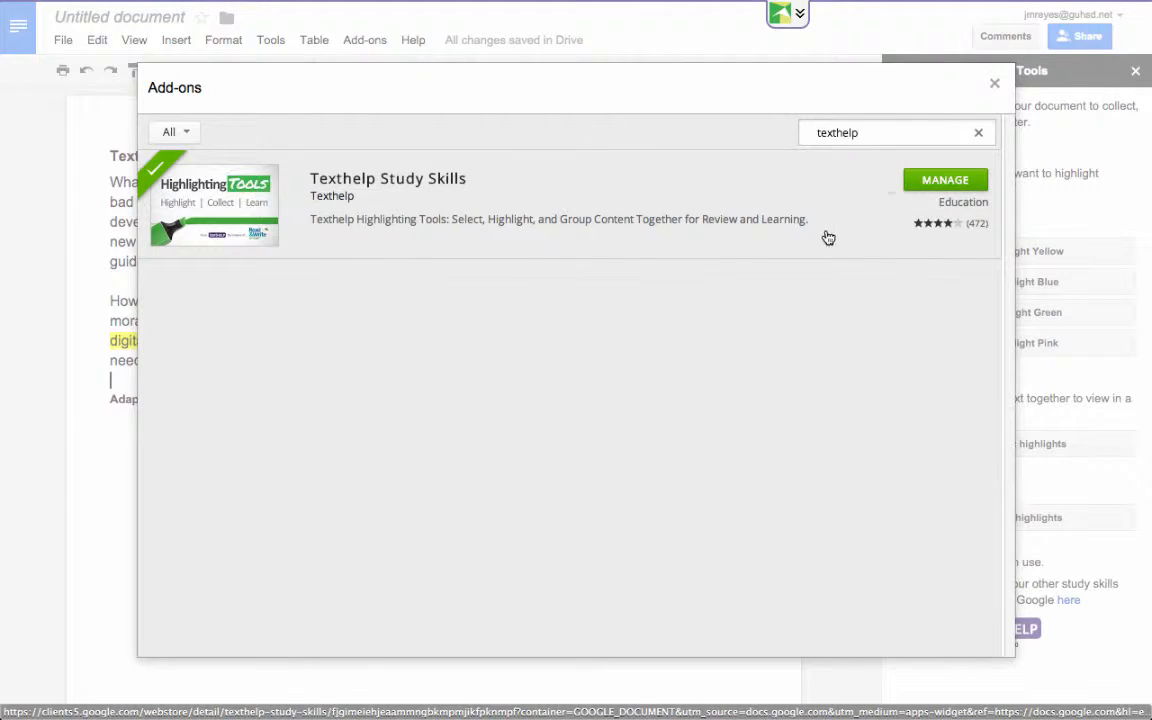
left_click(995, 85)
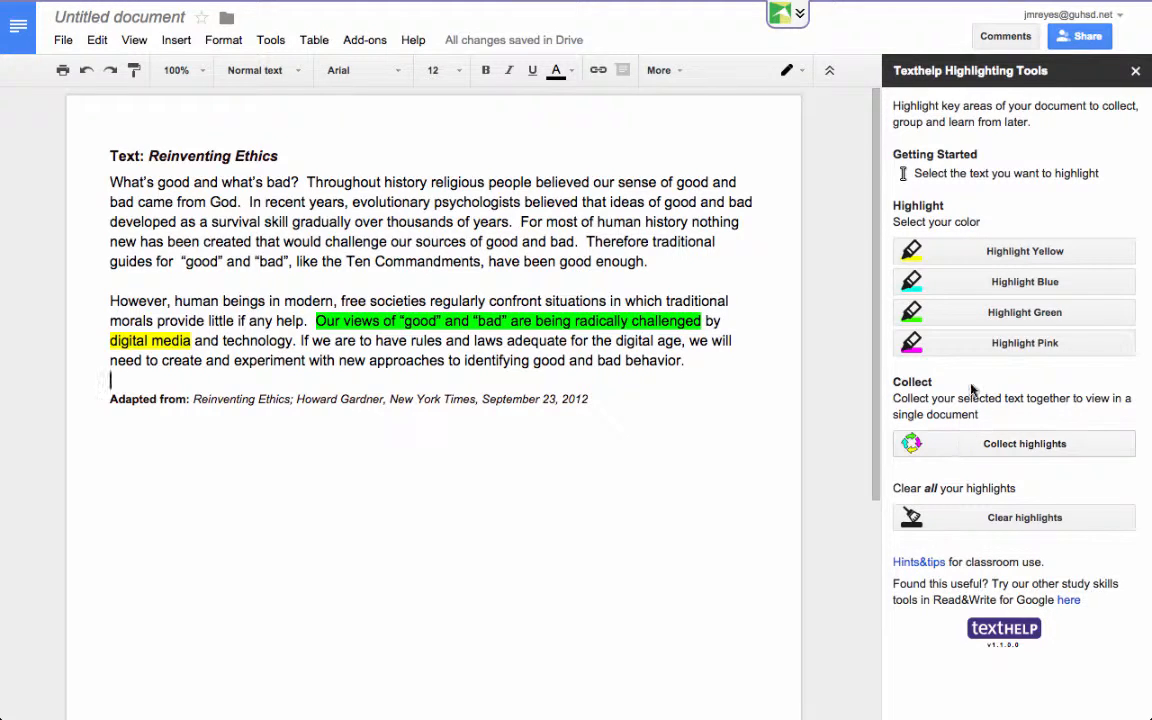
Highlight the sentences starting "For most of human history" and "If we are to have rules" in blue with the Texthelp highlighter.
left_click(936, 289)
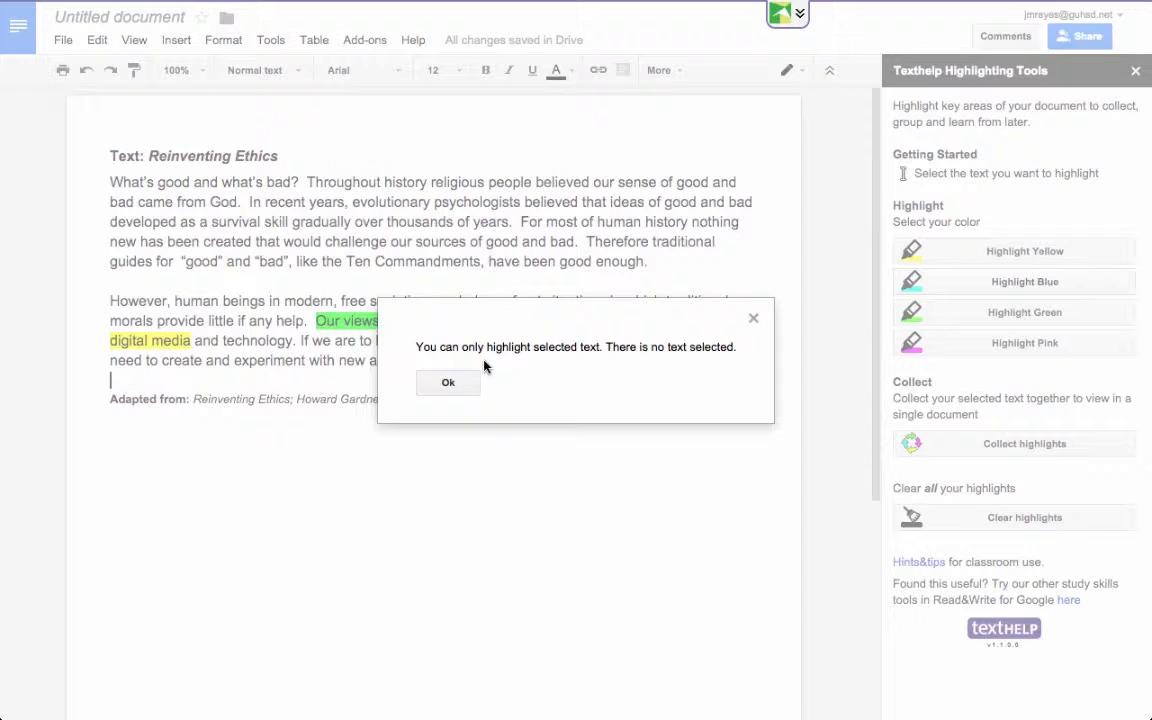
left_click(753, 318)
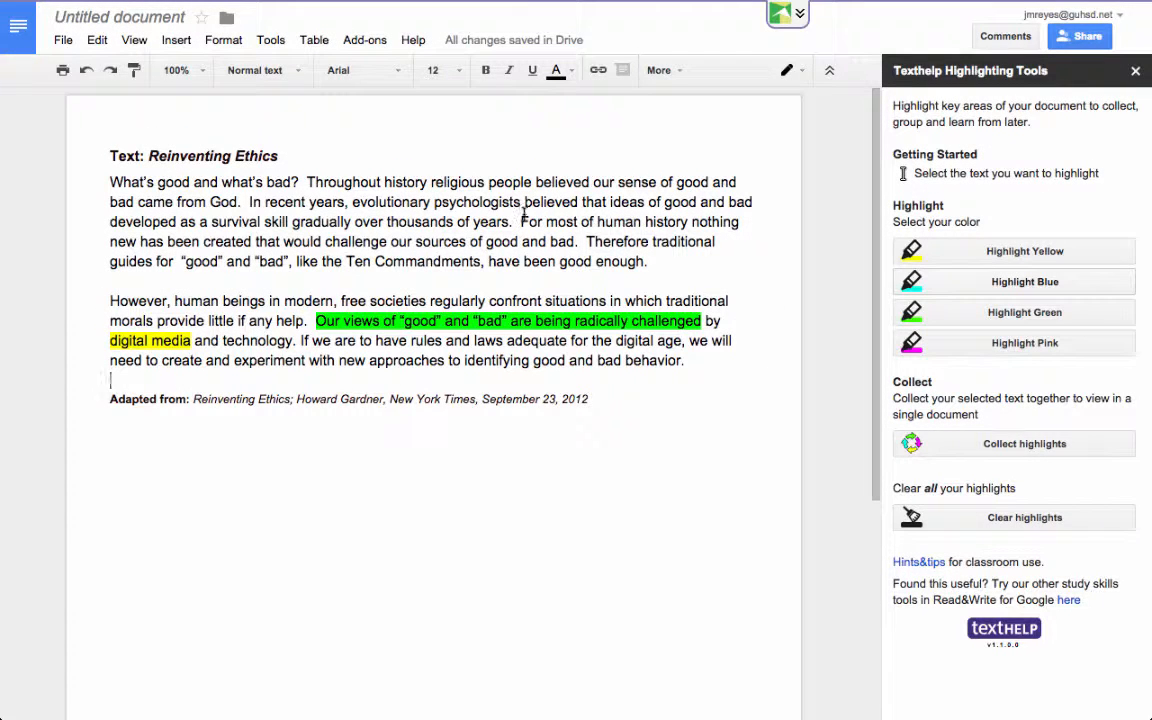
left_click_drag(519, 222, 590, 244)
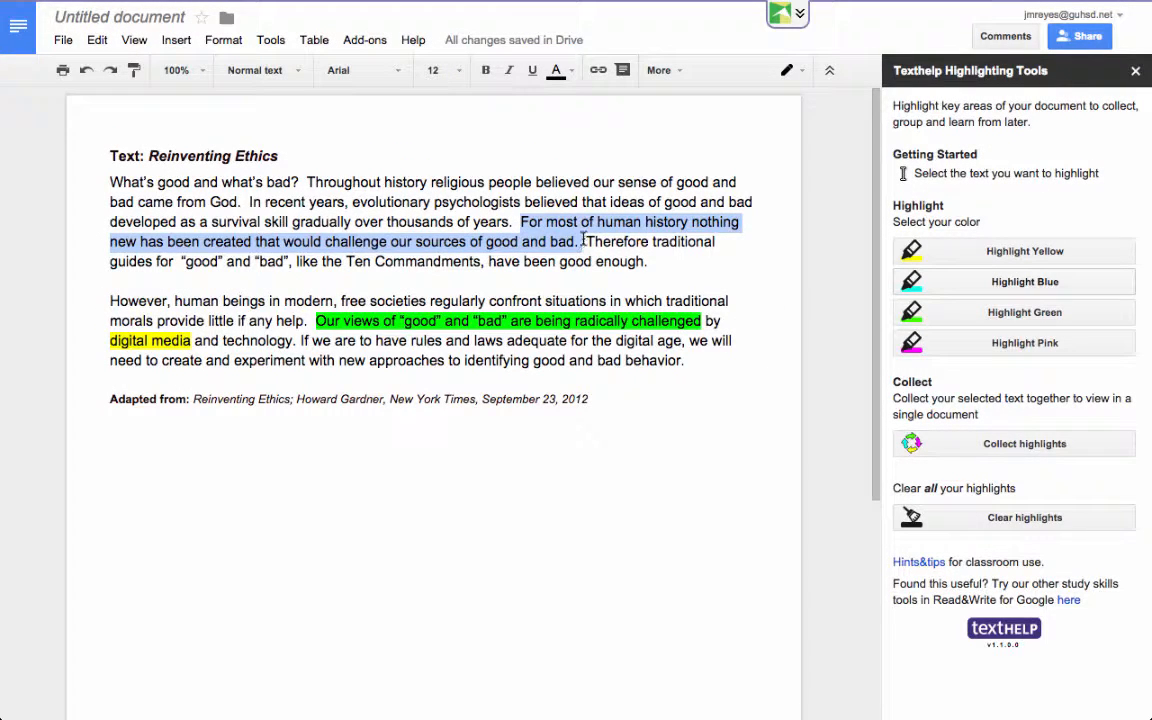
left_click(918, 284)
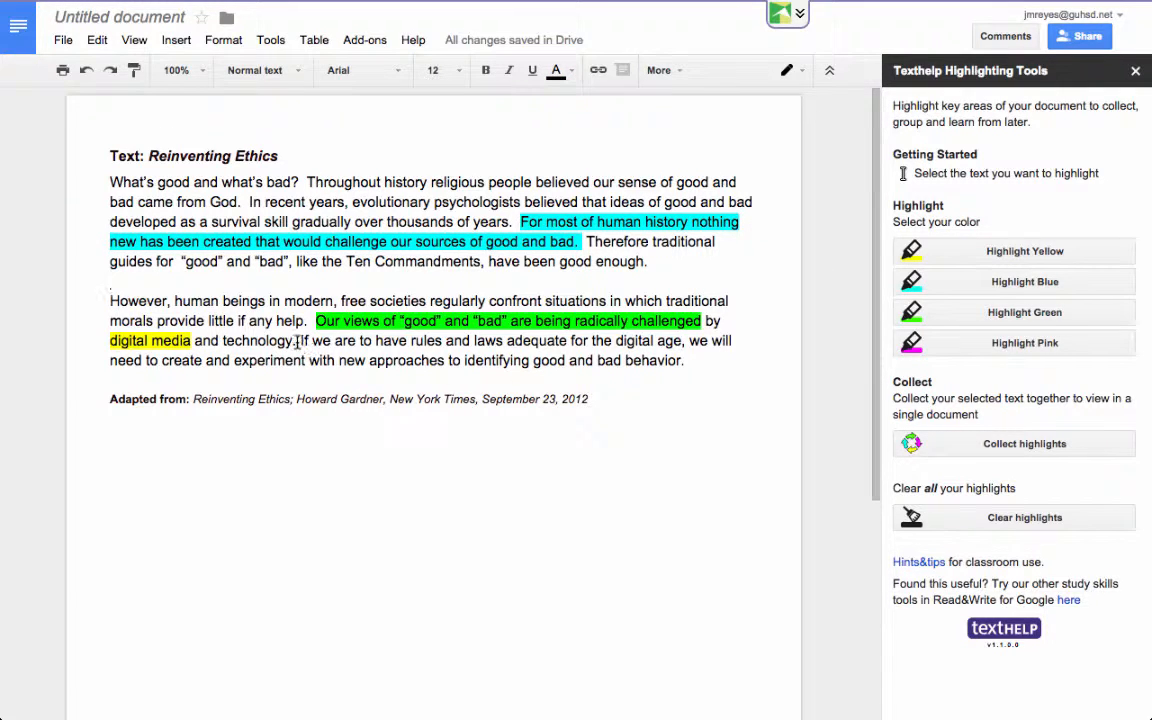
left_click_drag(300, 341, 680, 370)
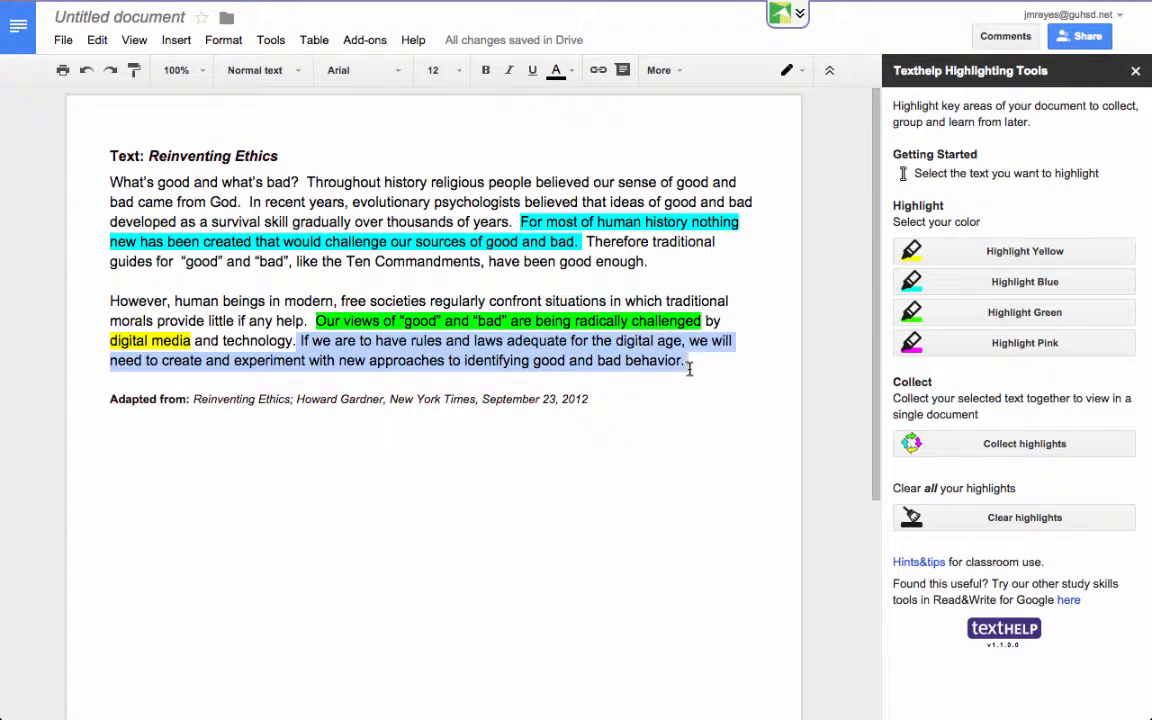
left_click(934, 289)
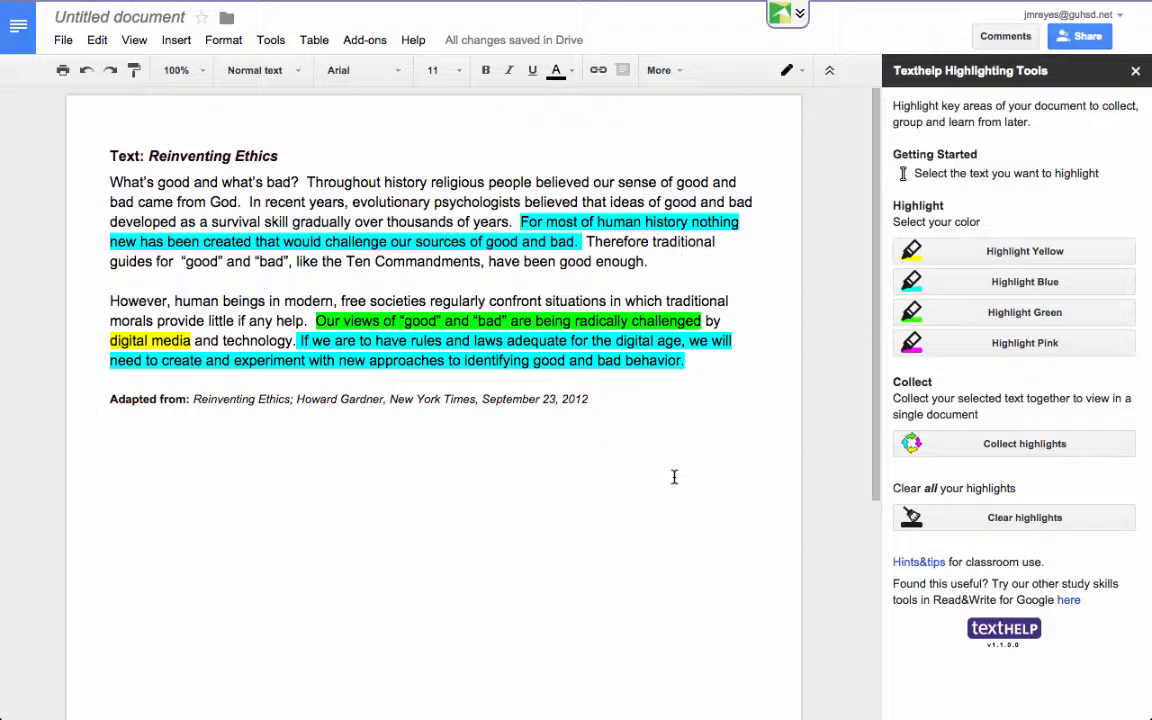
Collect the highlights sorted by color and open the created highlights document.
left_click(1025, 444)
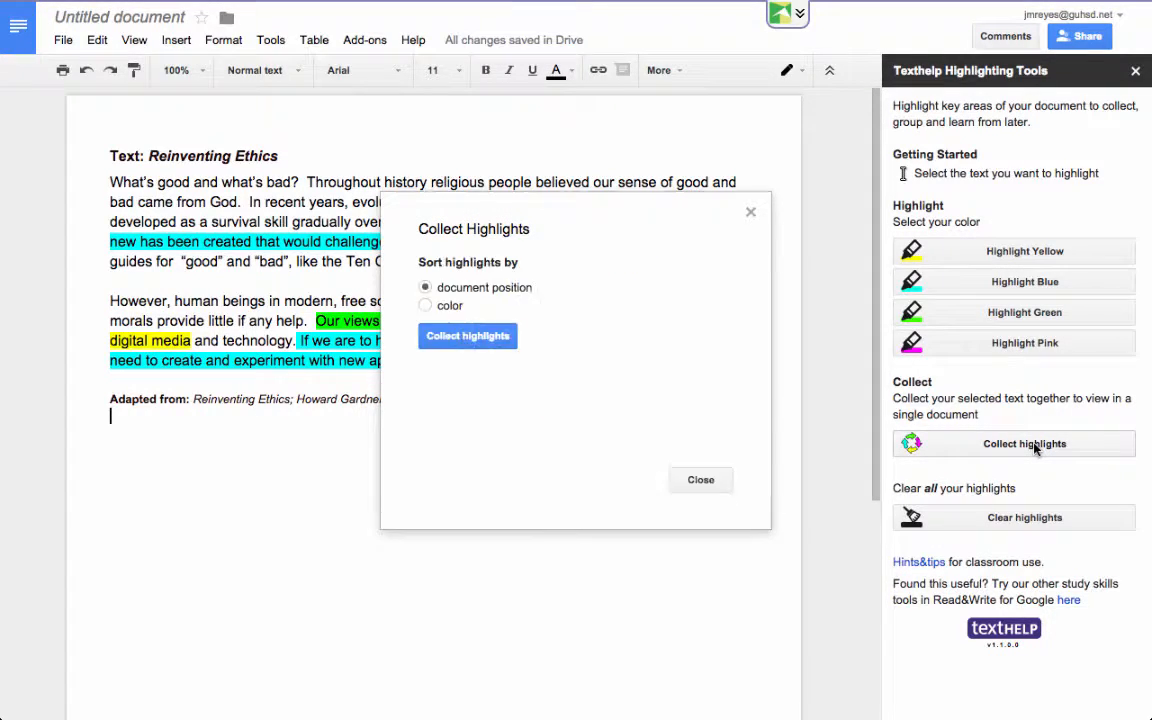
left_click(426, 305)
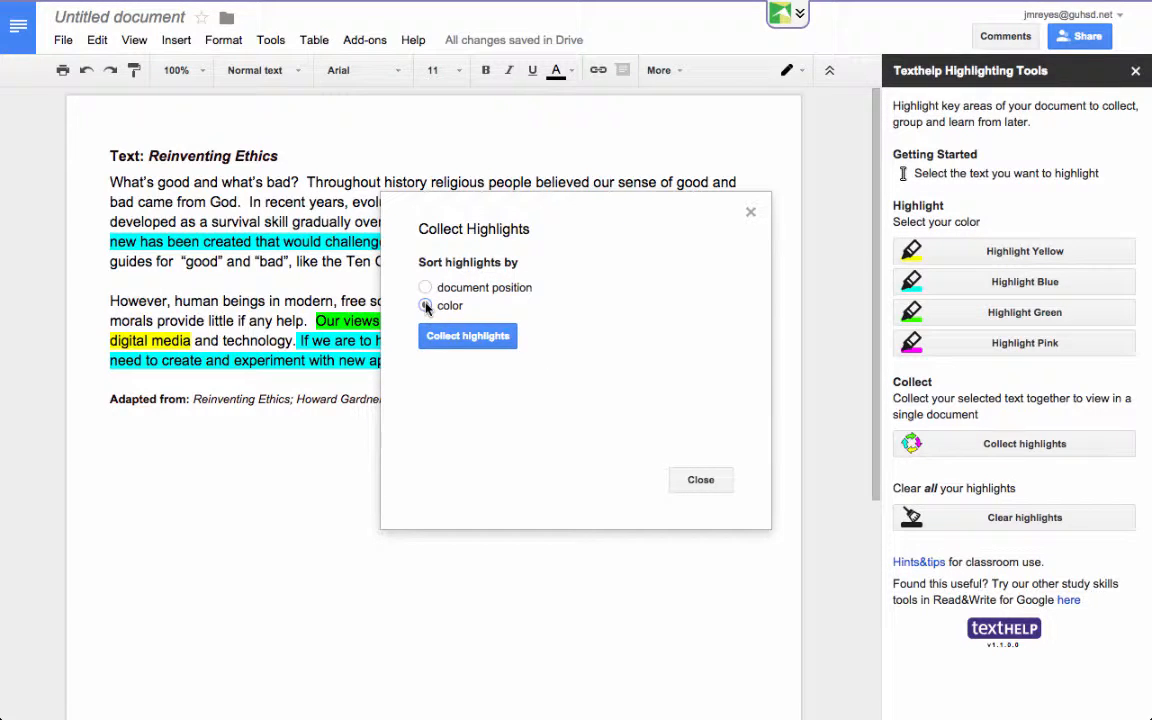
left_click(490, 338)
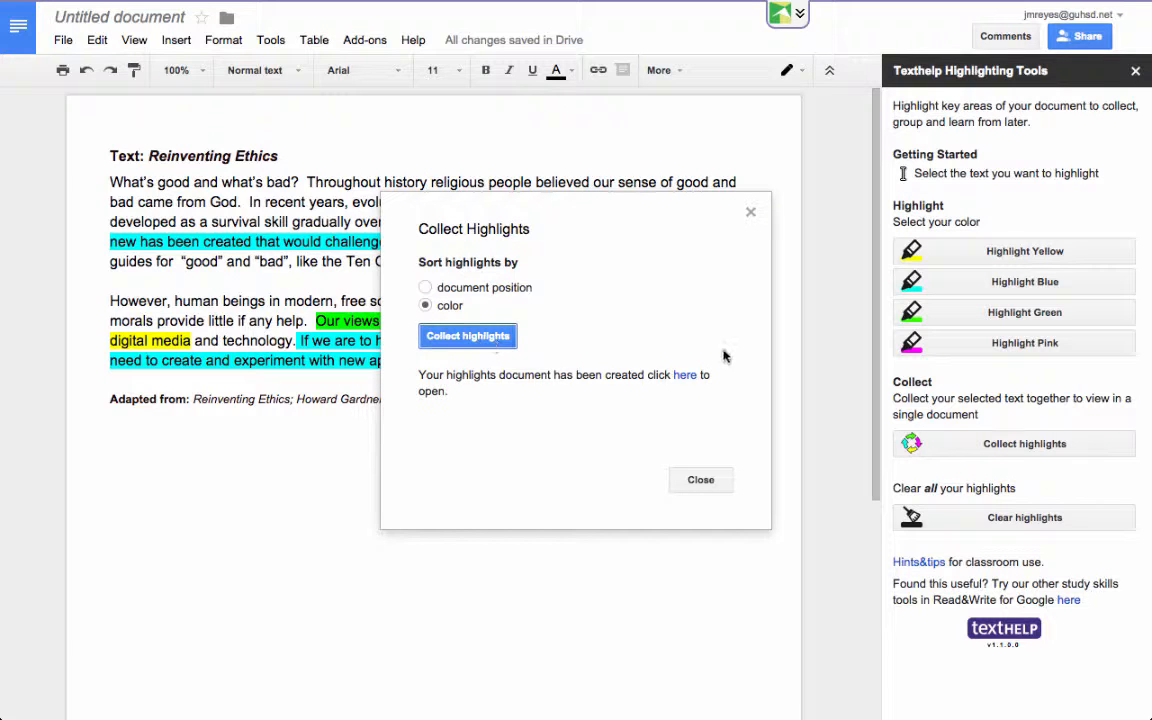
left_click(695, 378)
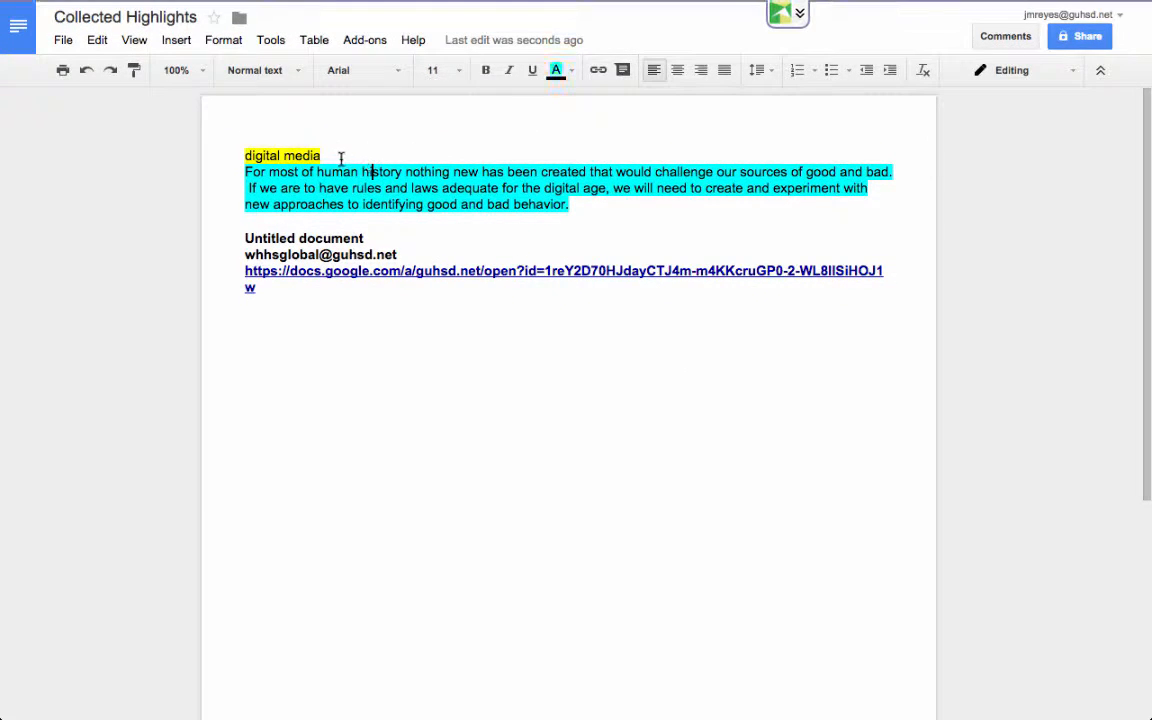
Add a blank line and the heading "Main Ideas" between "digital media" and the blue highlighted text.
left_click(341, 158)
key("Return")
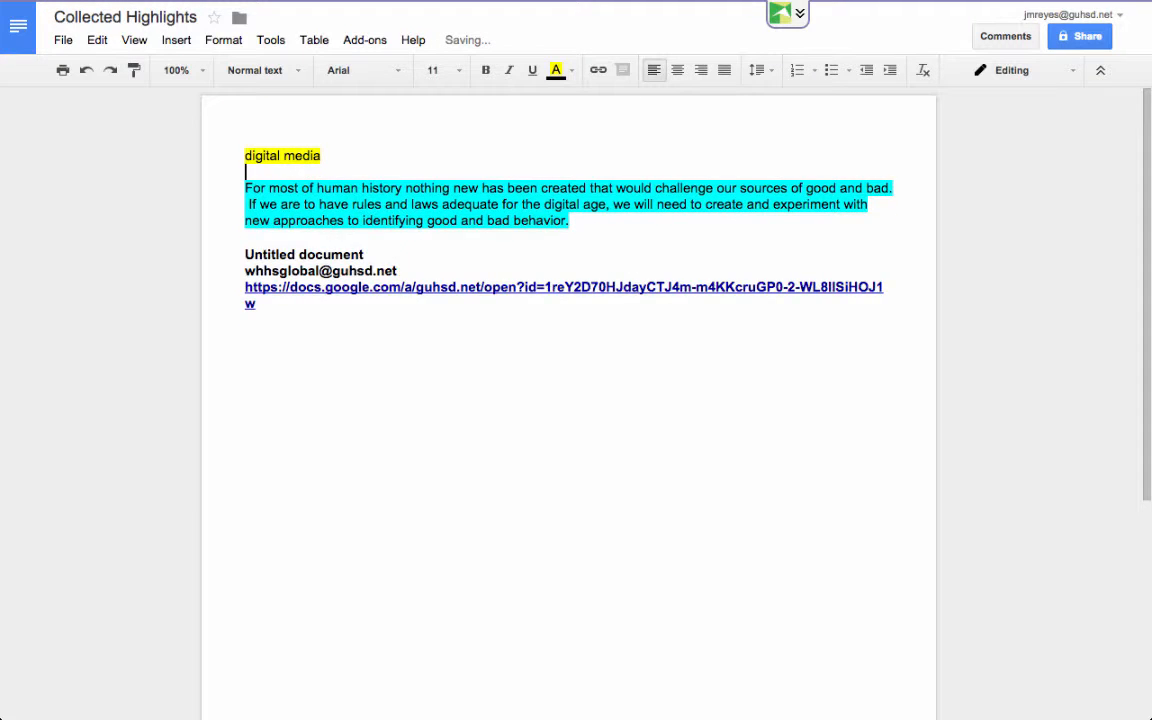
key("Return")
type("Main I")
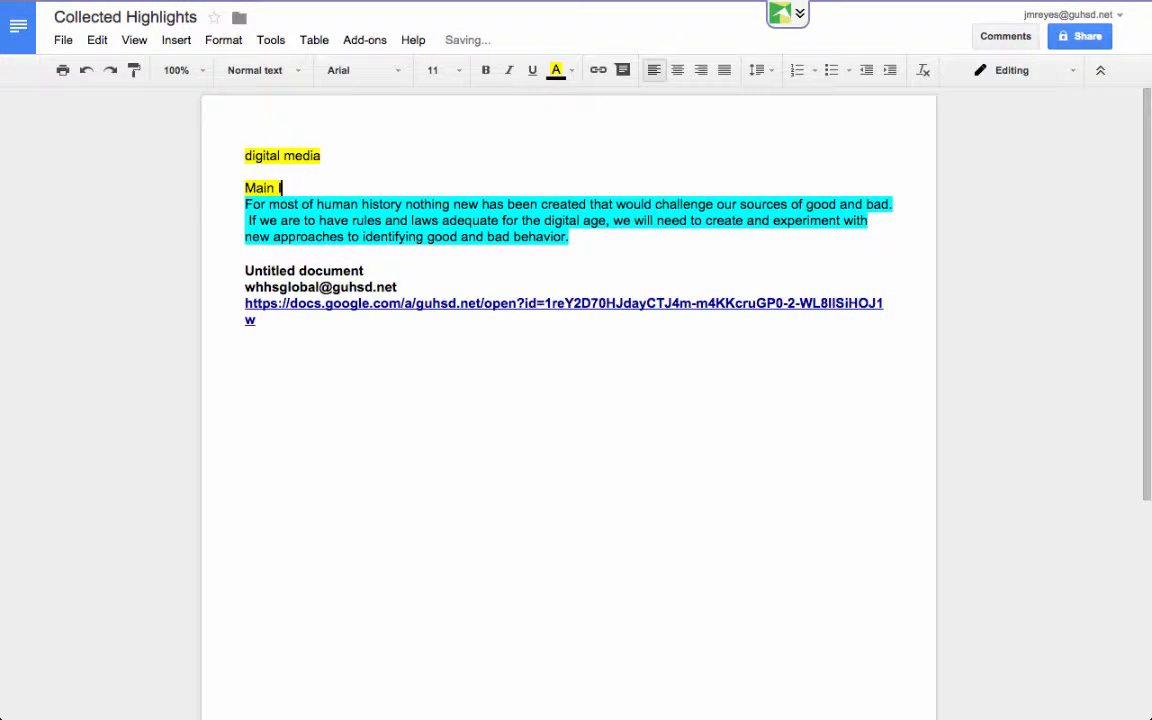
type("deas")
key("BackSpace")
type("a")
key("BackSpace")
type("s")
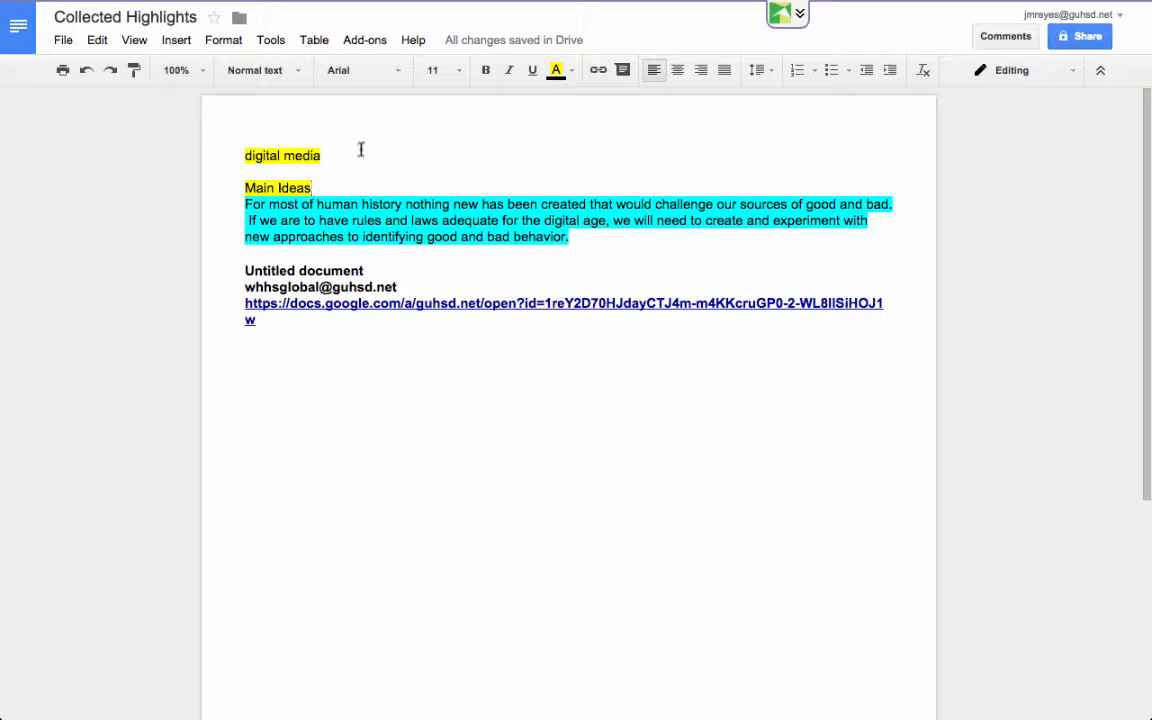
Return to the untitled source document and close its Collect Highlights dialog and the Texthelp highlighting tools.
mouse_move(573, 3)
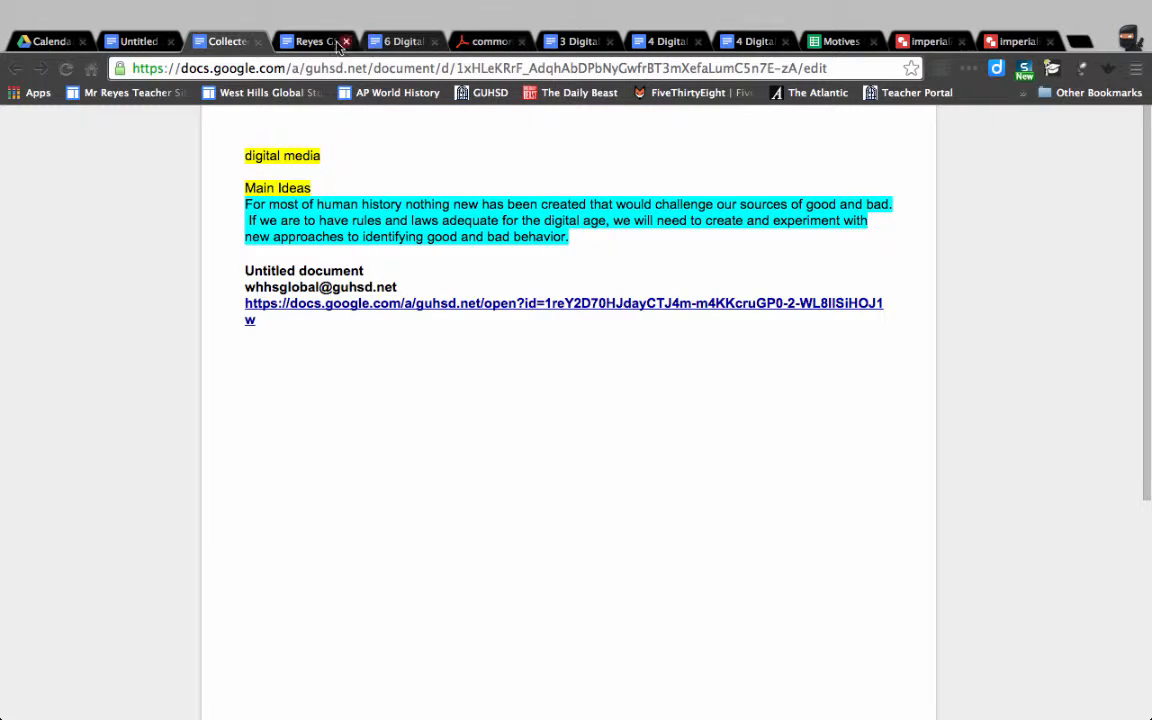
left_click(140, 41)
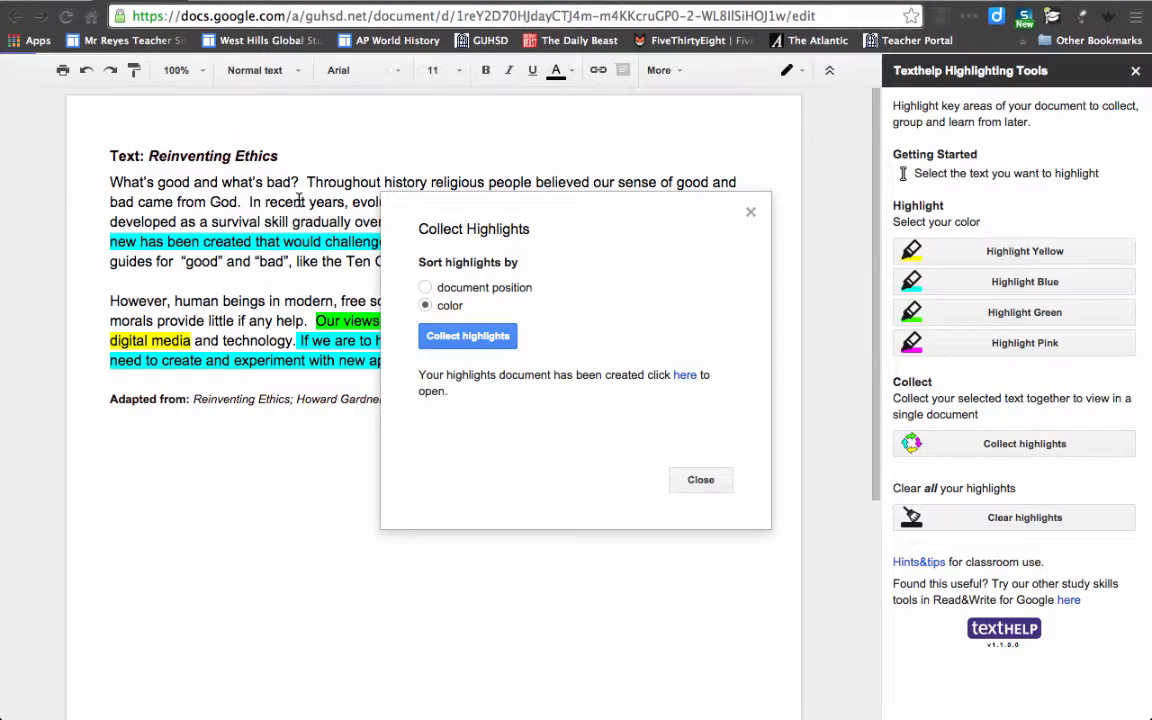
left_click(700, 482)
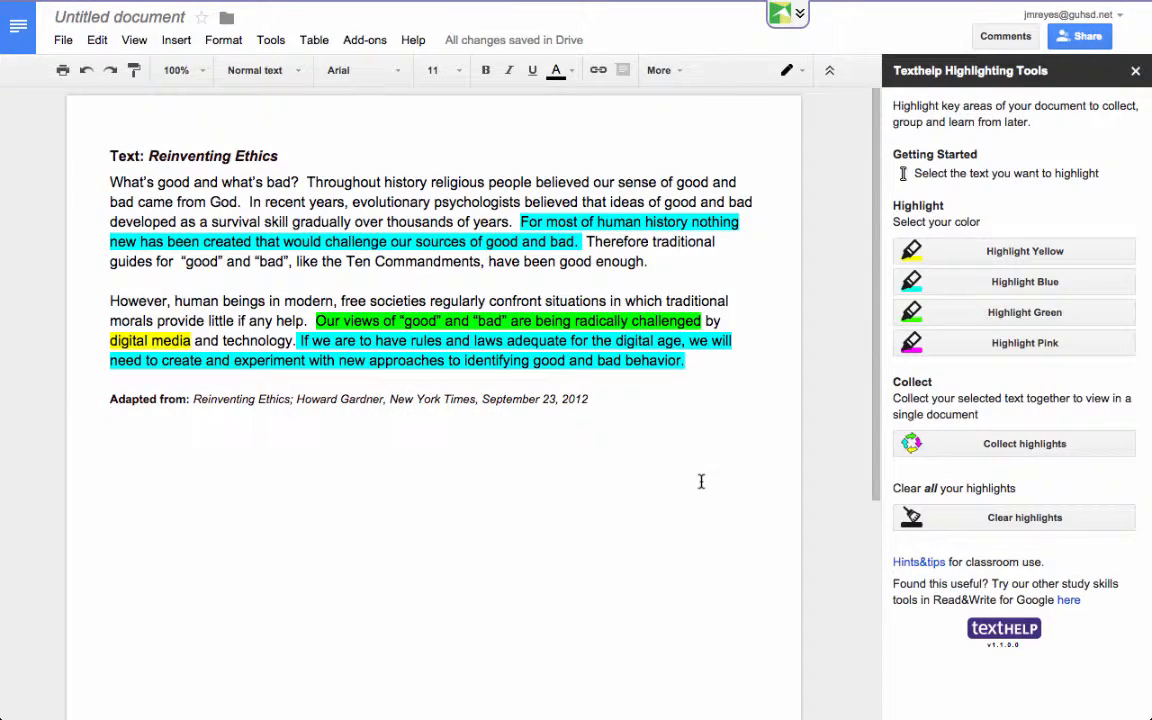
left_click(1135, 71)
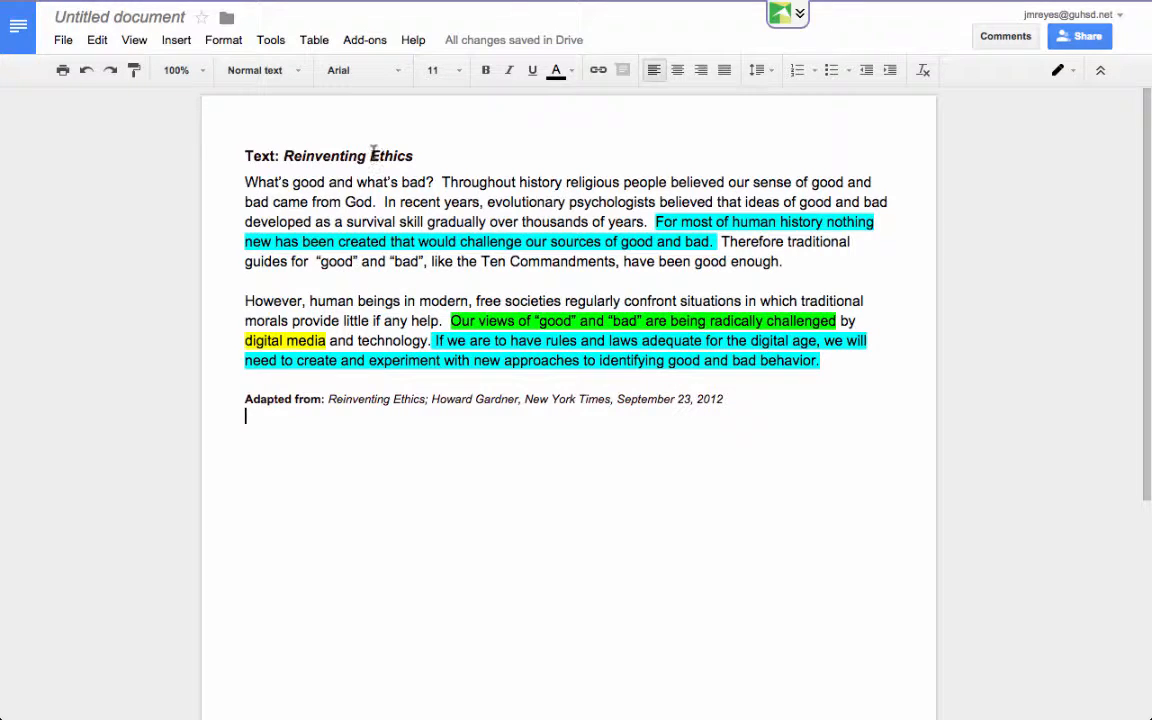
Look up the word "Ethics" from the document title with the Research tool and browse the web results.
left_click_drag(369, 156, 434, 154)
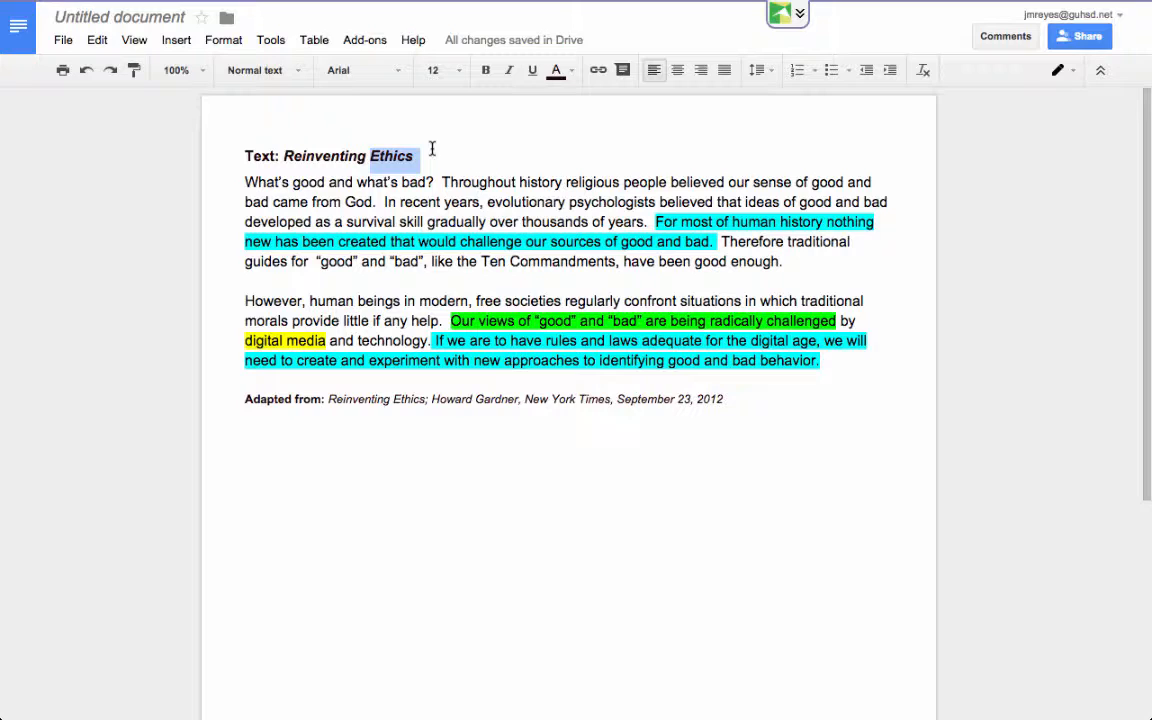
left_click(271, 40)
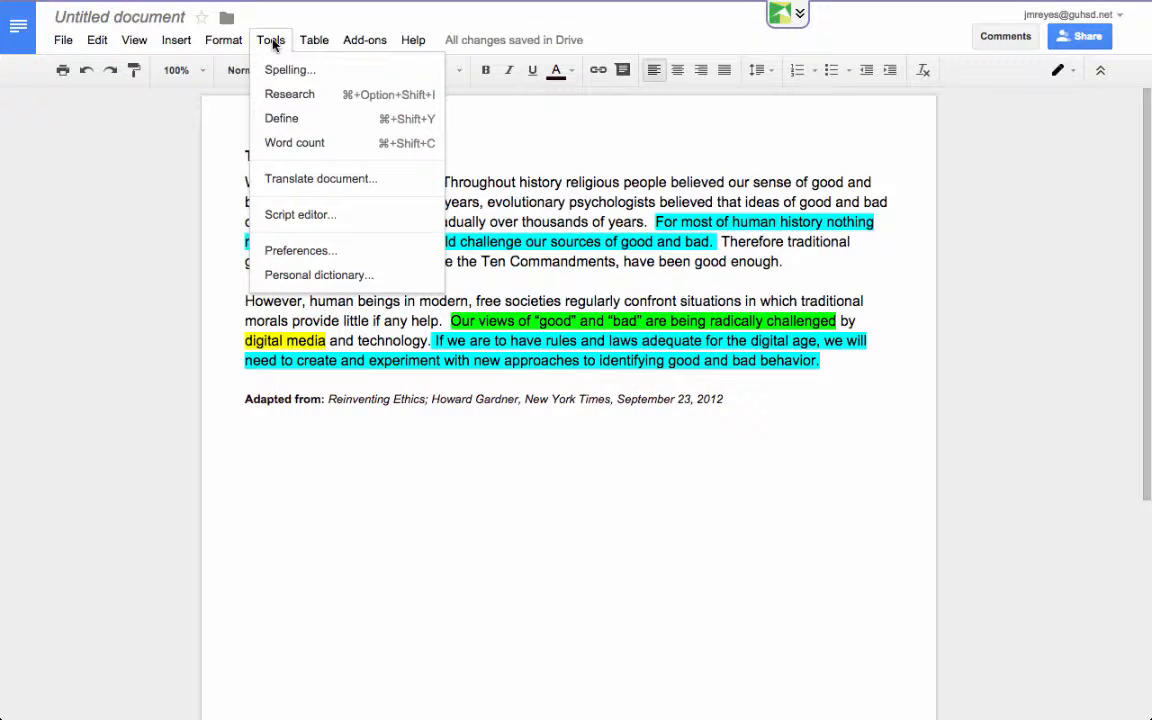
left_click(282, 95)
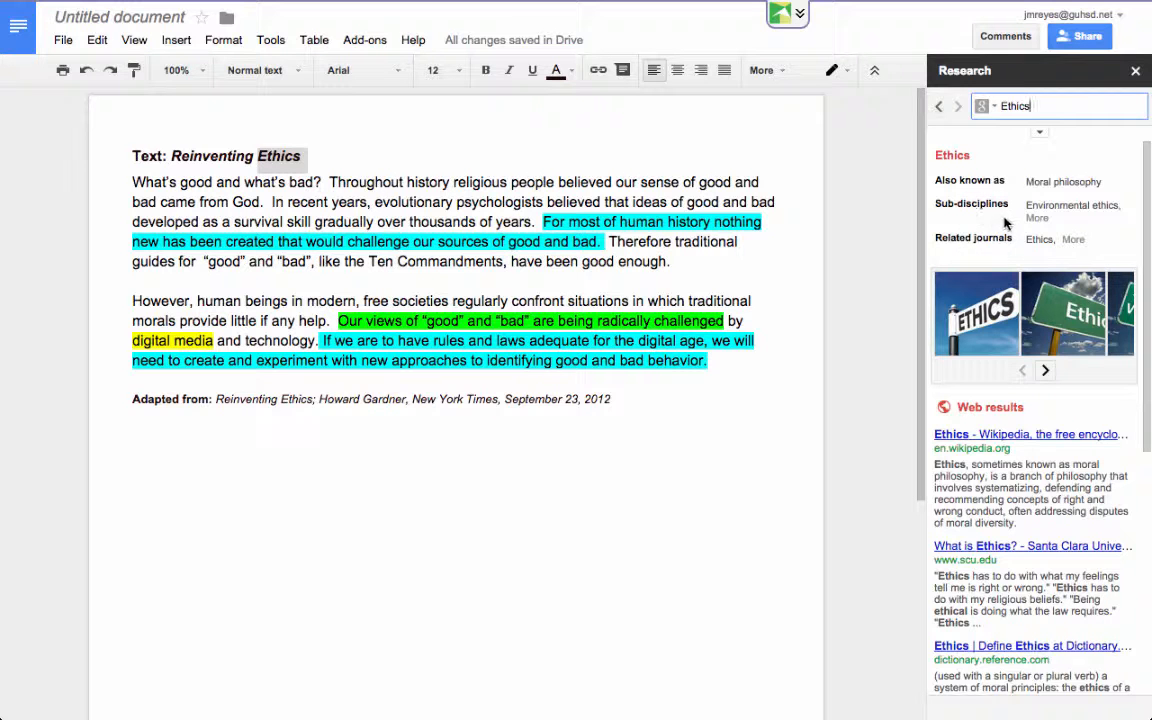
scroll(1006, 223, "down", 1)
mouse_move(998, 416)
scroll(998, 414, "down", 1)
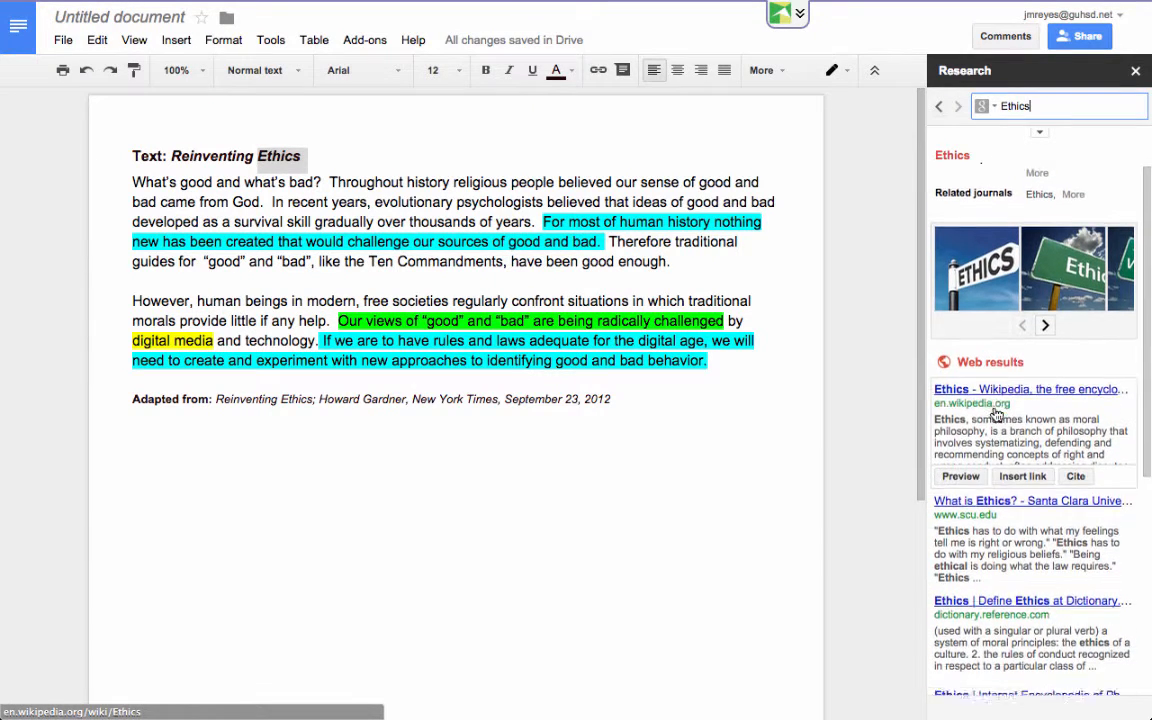
scroll(997, 414, "up", 1)
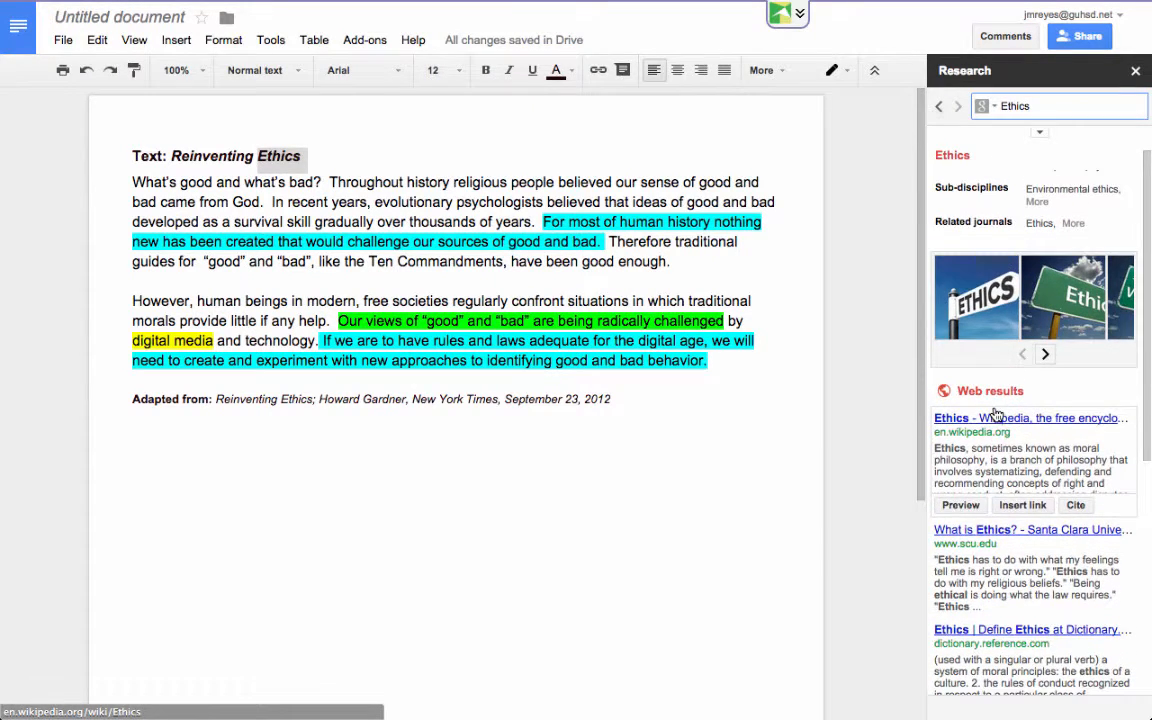
Restrict the "Ethics" research to the Dictionary source, read the definition and the other source types, and close the Research tool.
left_click(988, 107)
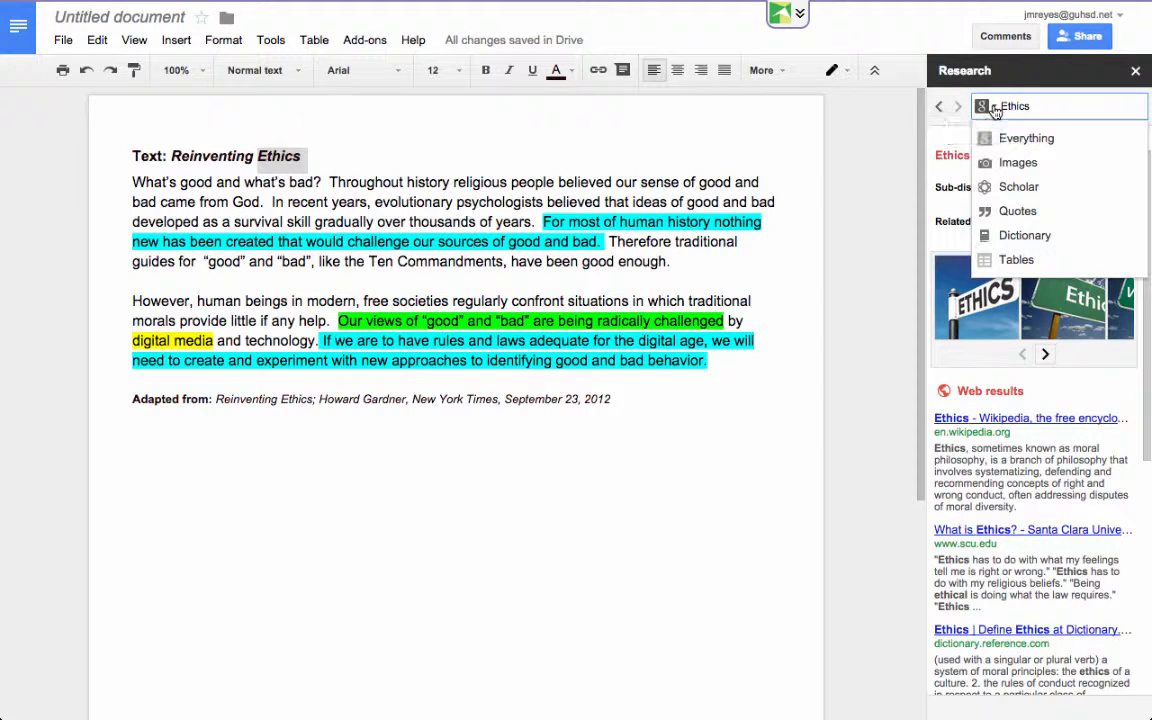
left_click(1010, 238)
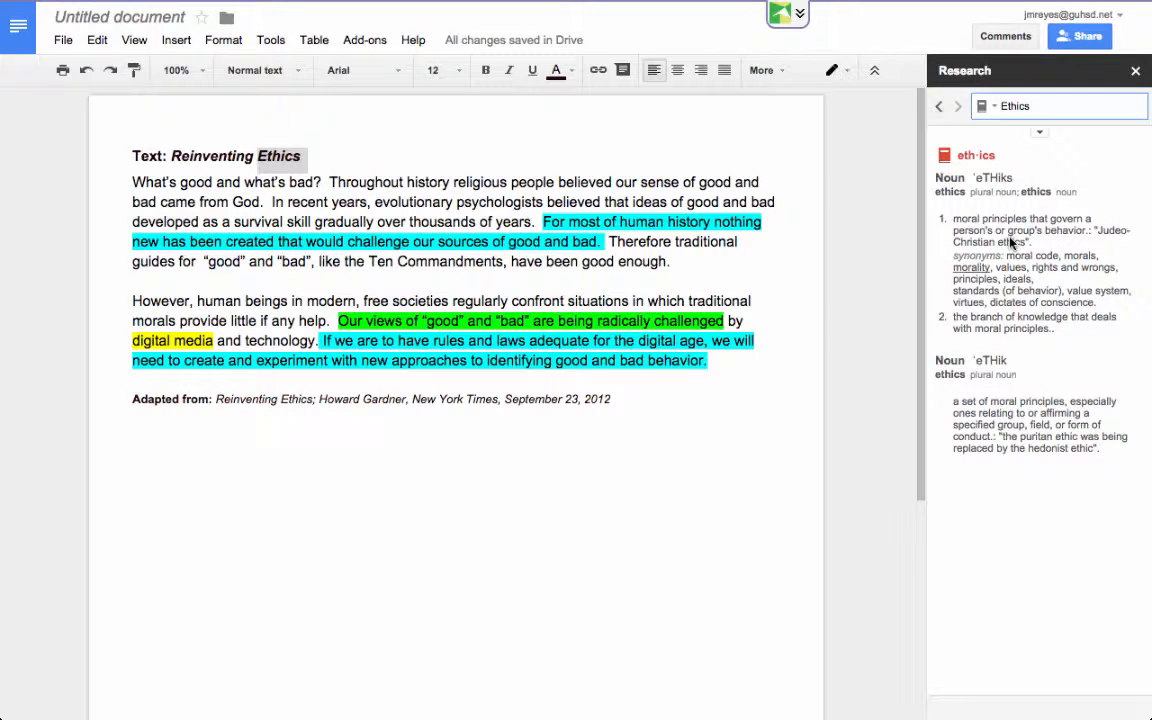
left_click(990, 107)
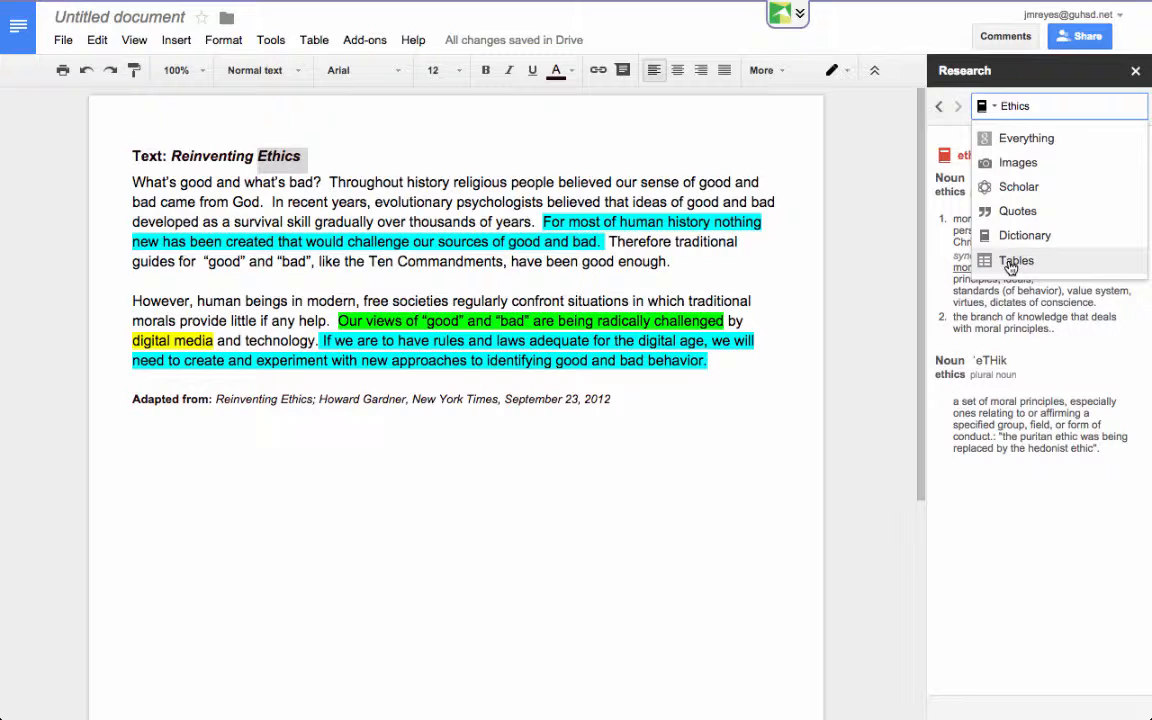
left_click(762, 265)
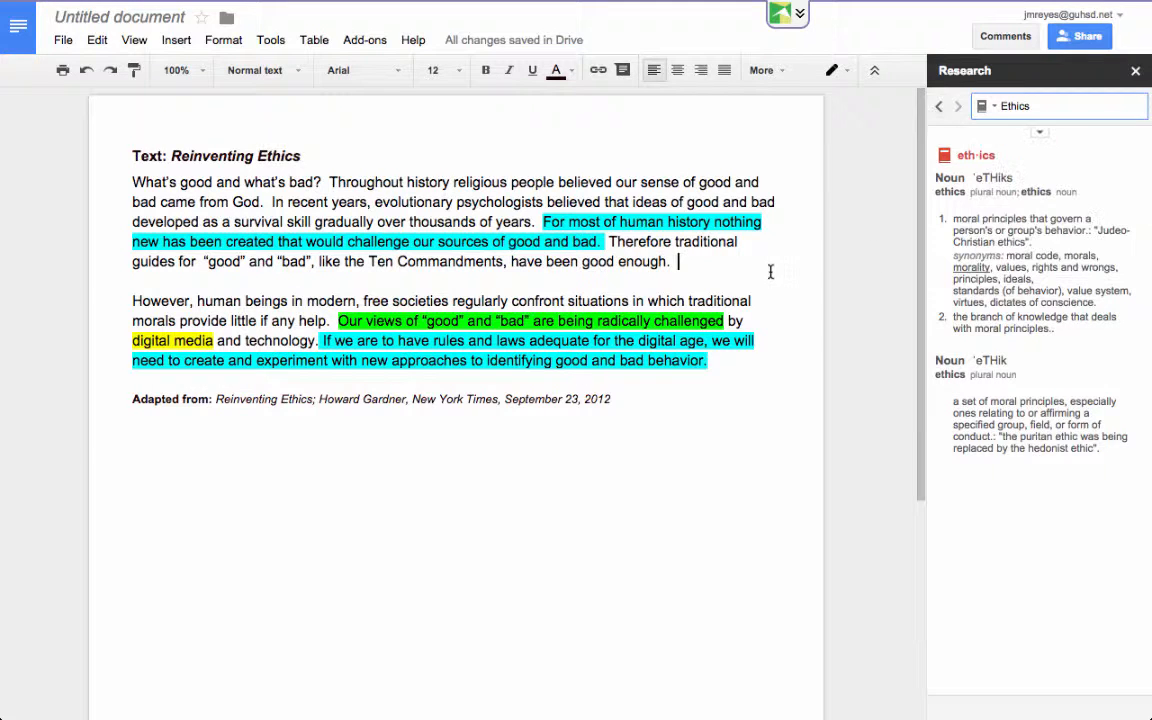
left_click(1135, 72)
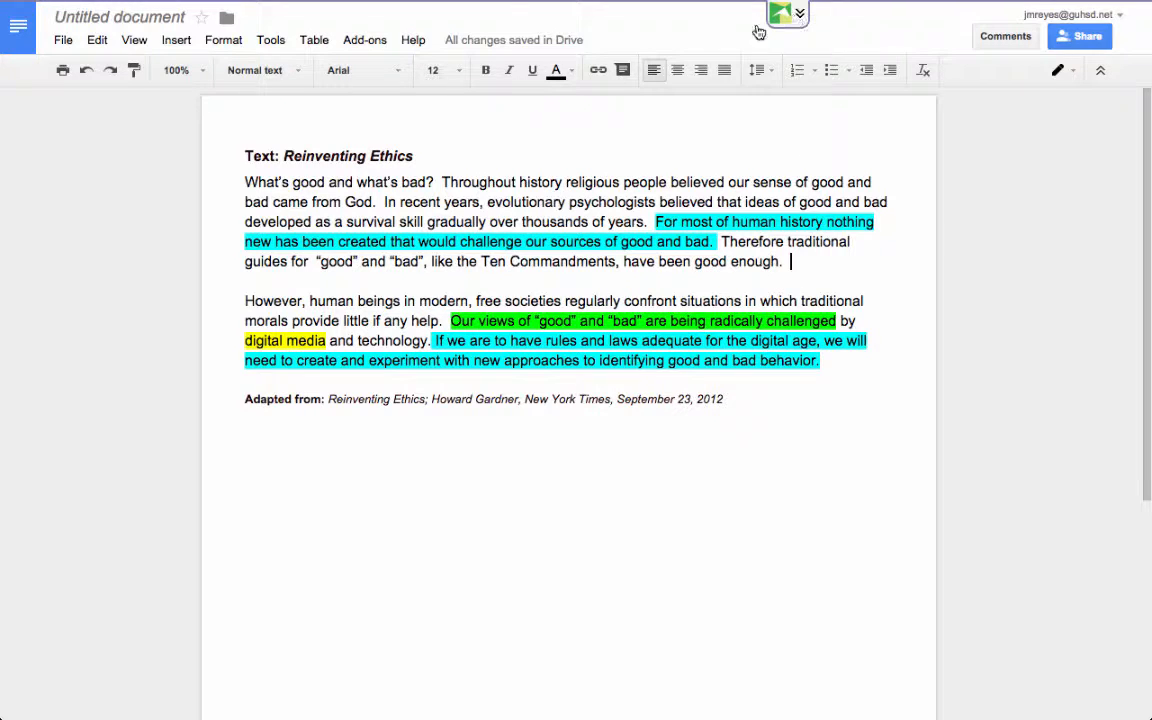
Expand the Texthelp toolbar and look over its tools, including the Dictionary, above the Reinventing Ethics text.
left_click(789, 19)
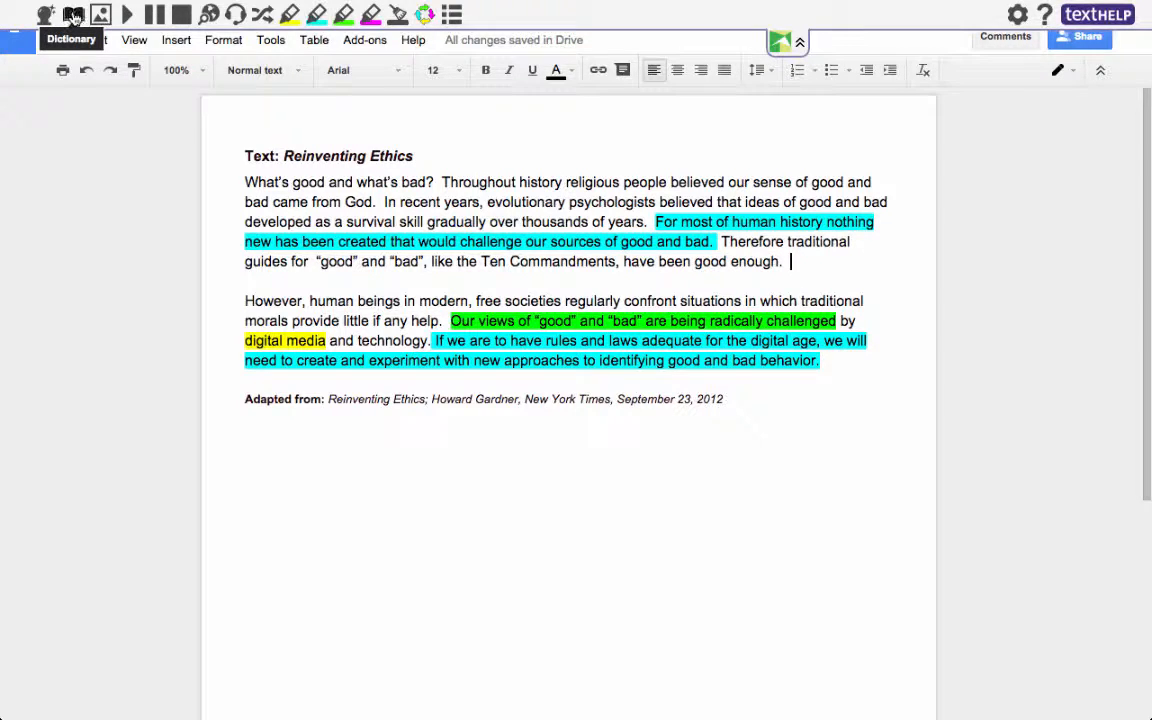
mouse_move(450, 6)
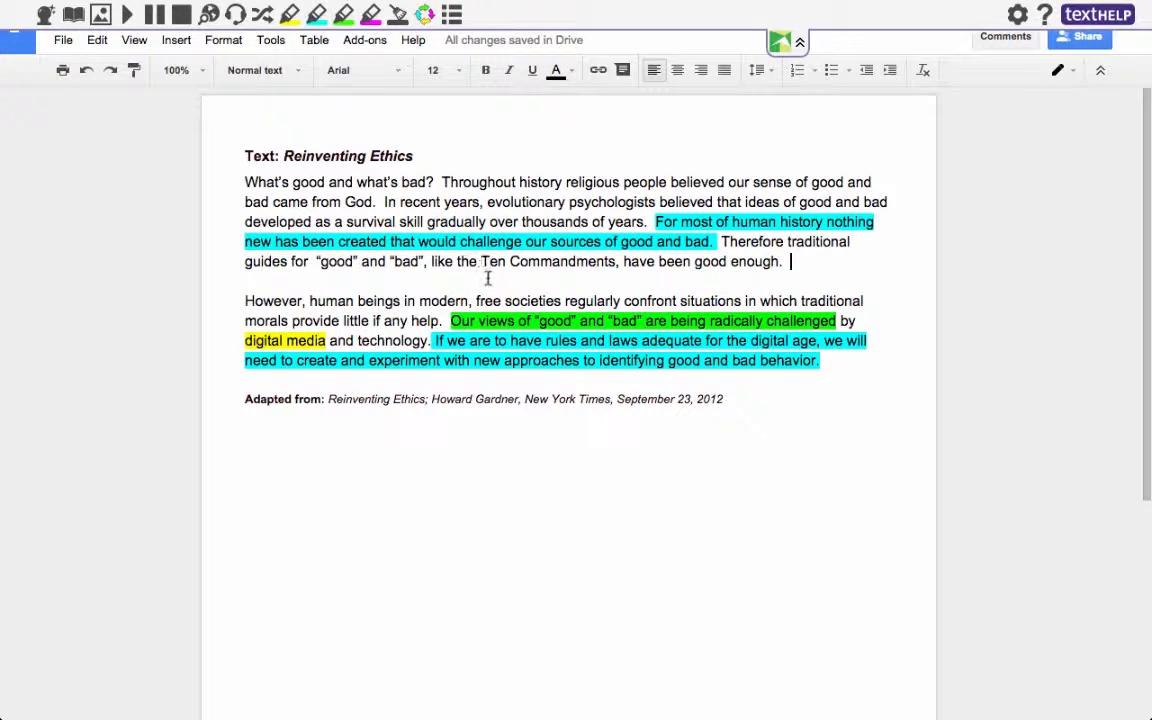
left_click(324, 293)
mouse_move(673, 10)
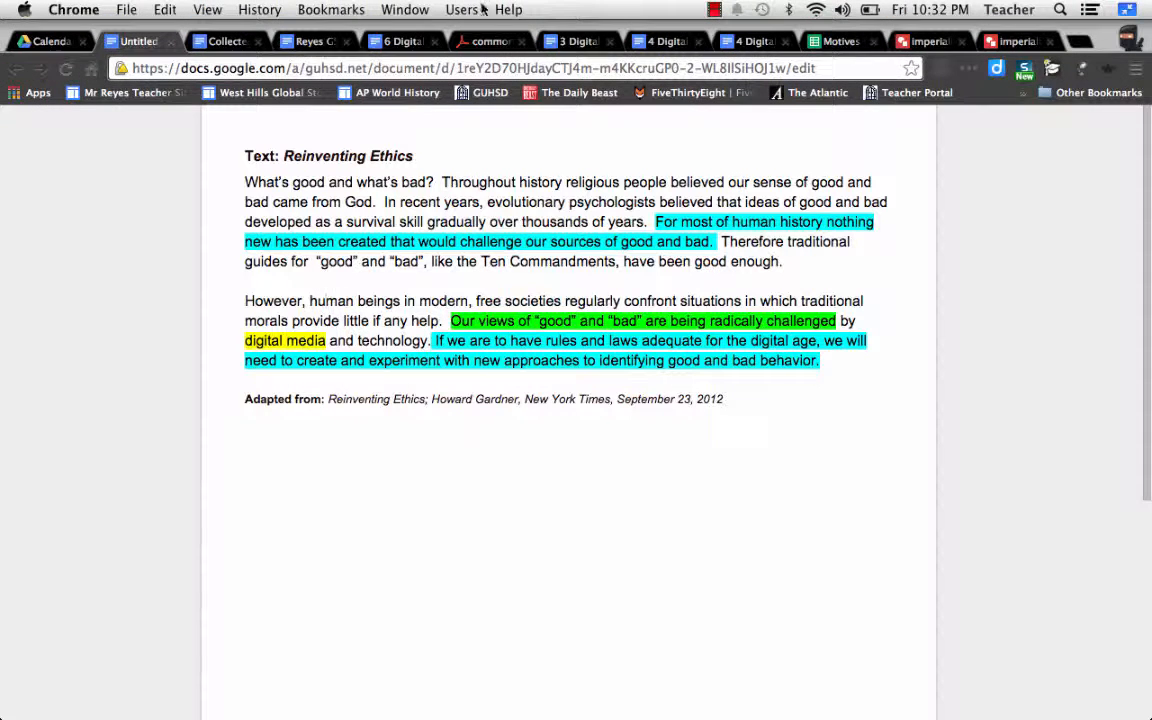